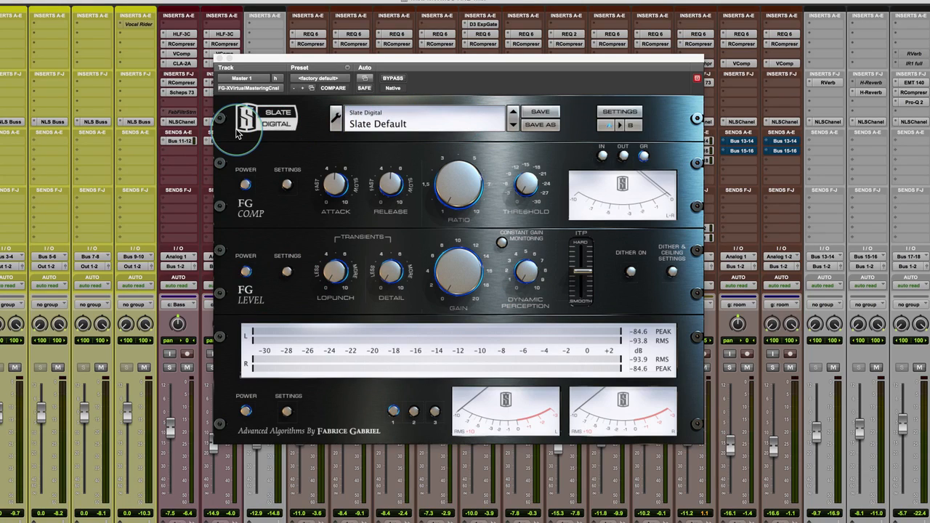
- Review the preset management options and the plug-in's general display and mouse wheel settings without changing them
click(337, 118)
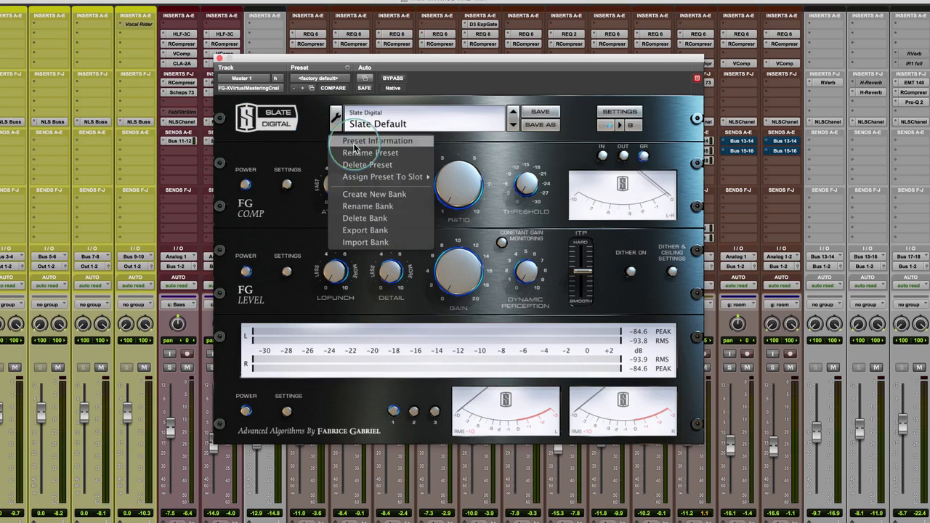
click(323, 115)
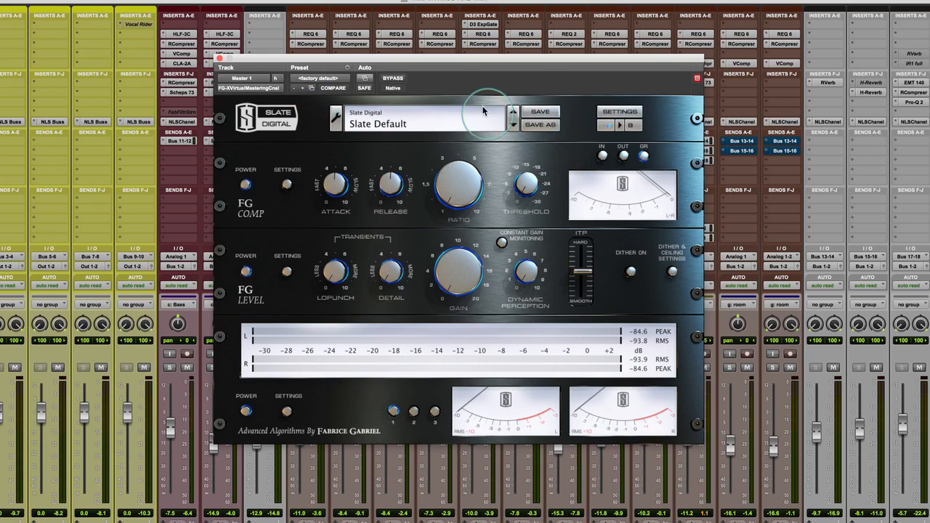
click(617, 114)
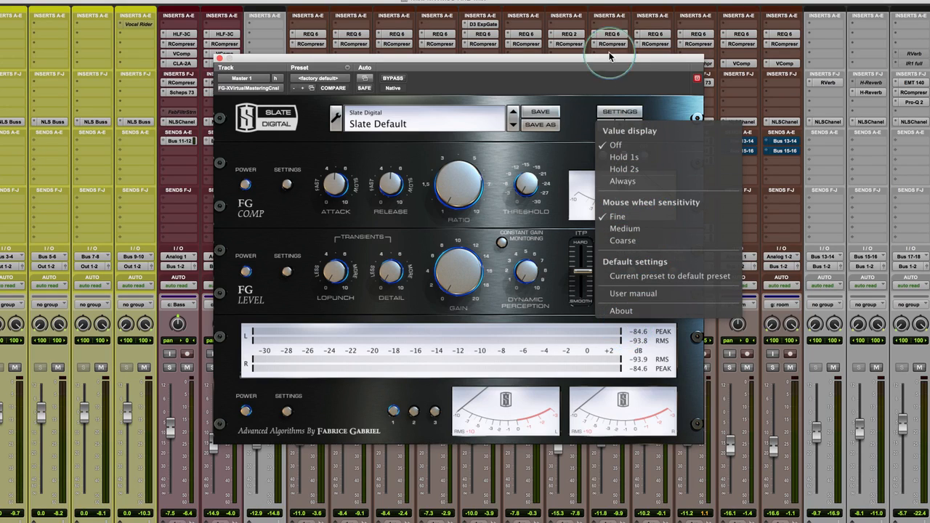
click(623, 75)
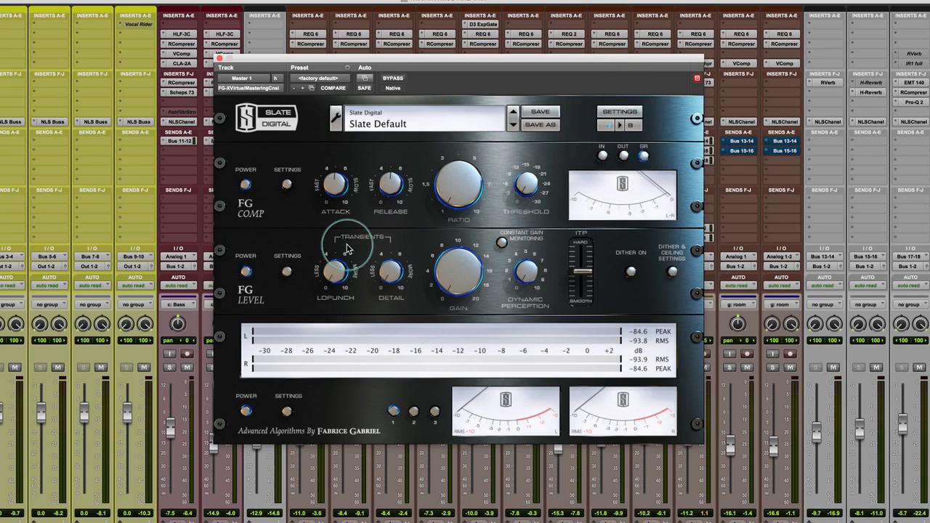
- Review the FG Comp settings, including the IN-OUT and GR meter options, and leave them without saving
click(285, 185)
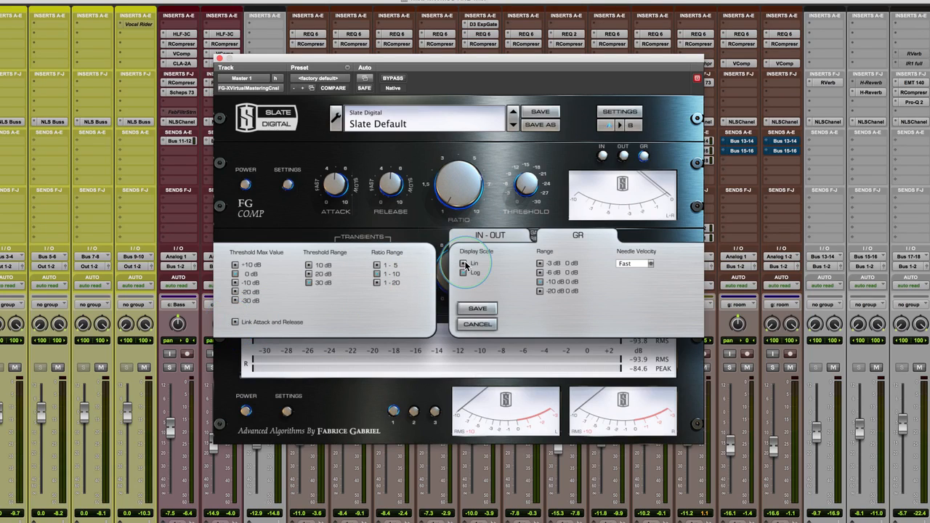
click(491, 235)
click(586, 236)
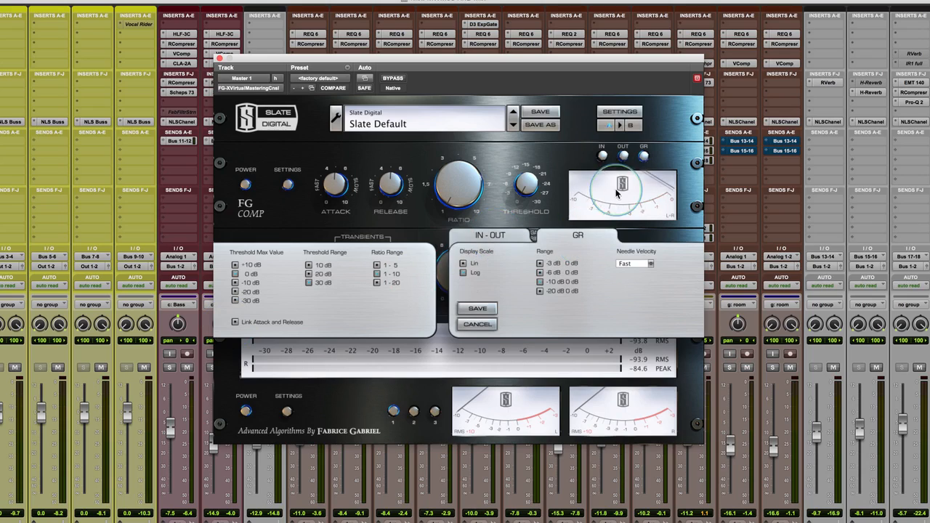
click(493, 236)
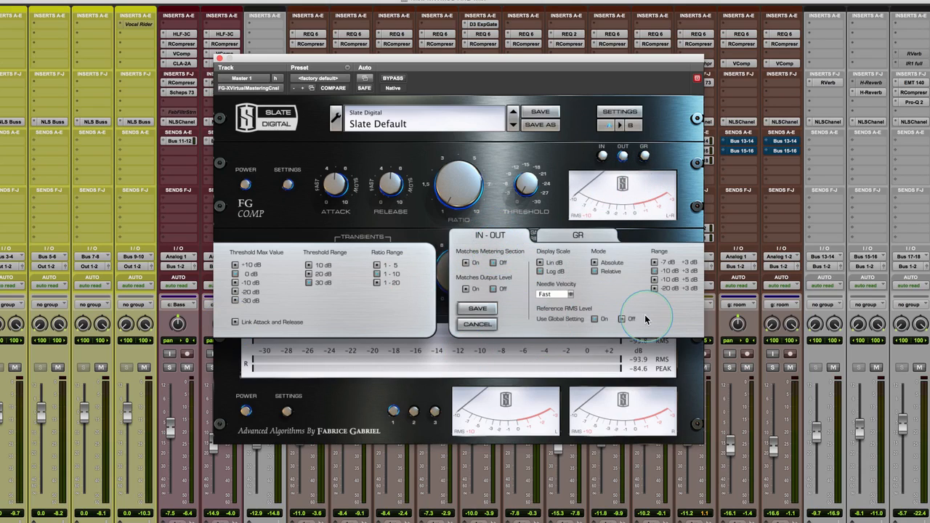
click(476, 324)
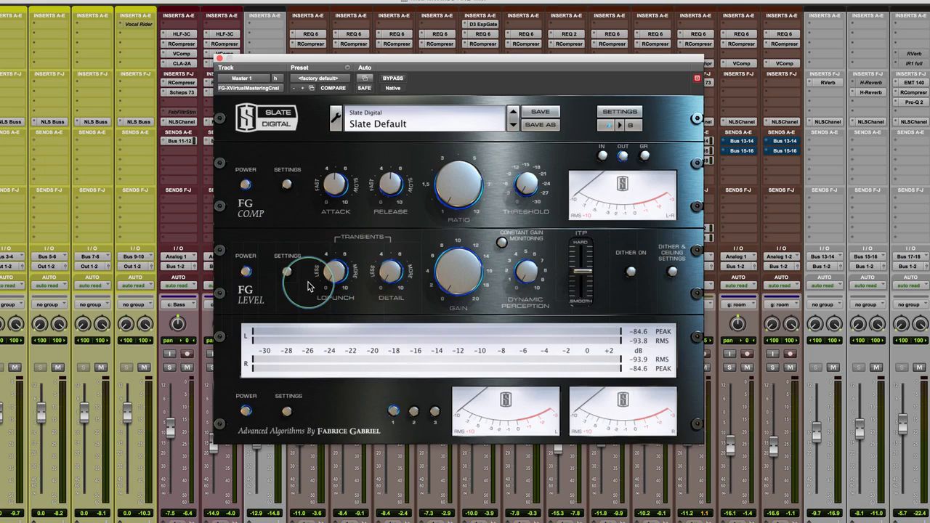
- Review the FG Level settings and the dither settings, including the output bit resolution choices, and leave both without saving
click(287, 272)
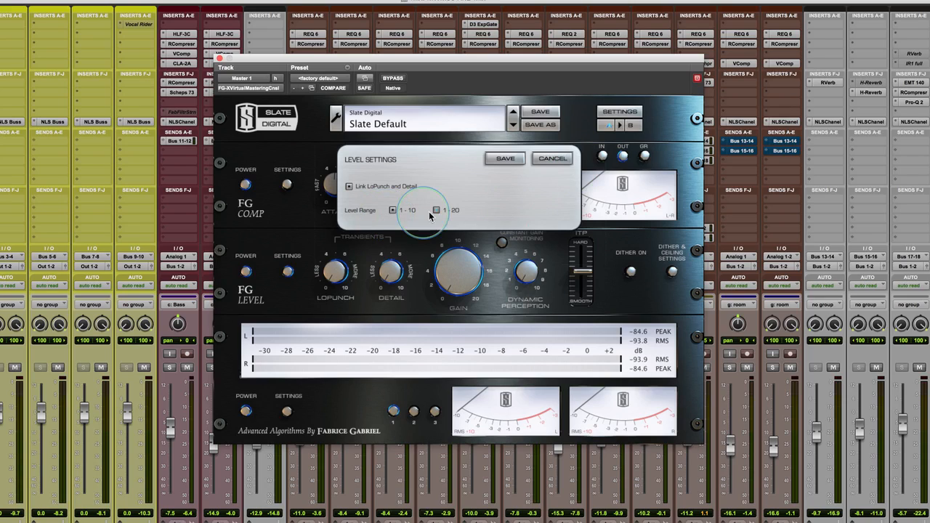
click(550, 162)
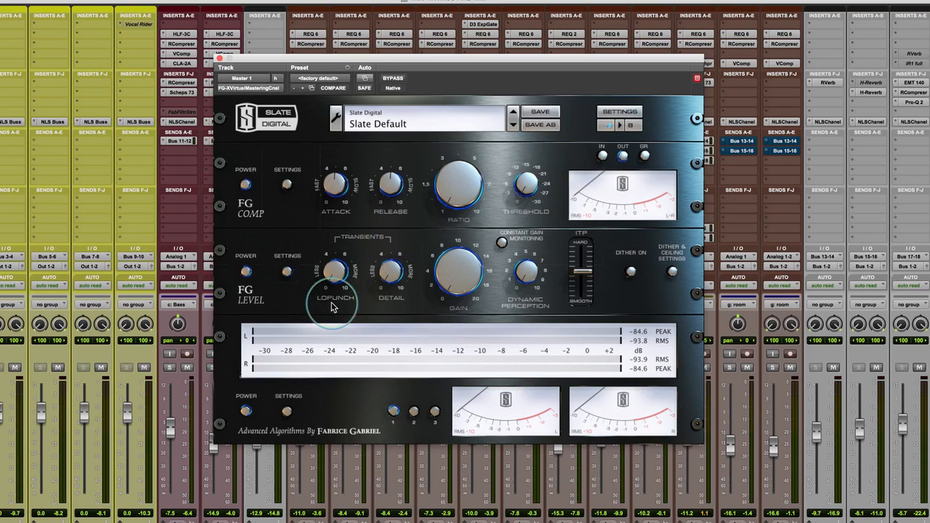
click(671, 271)
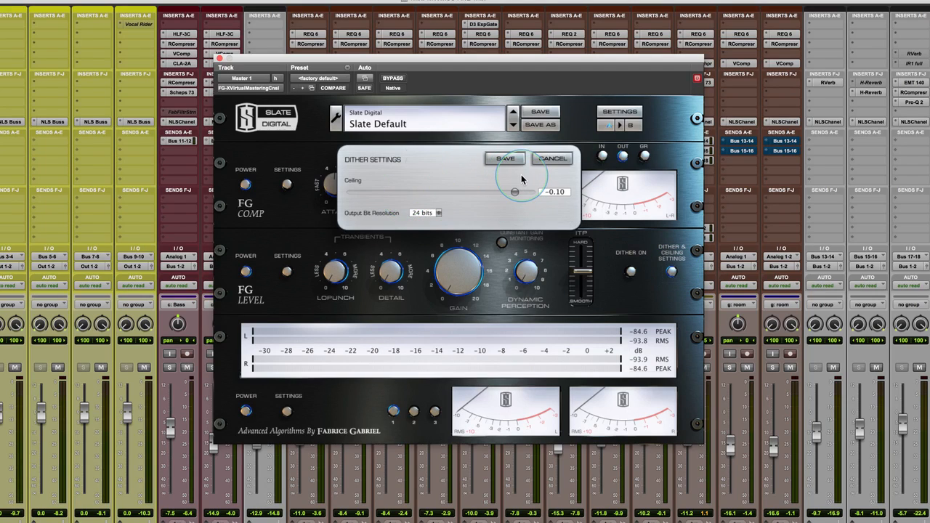
click(438, 212)
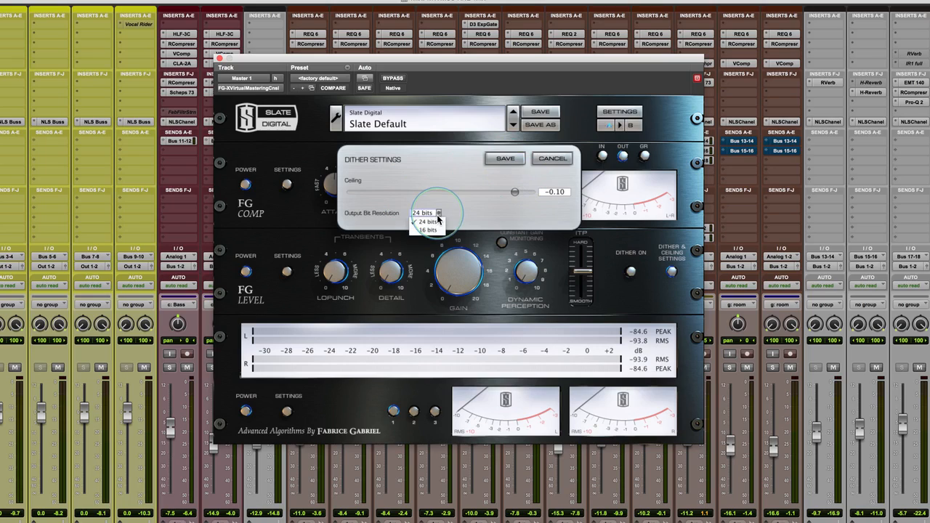
click(489, 212)
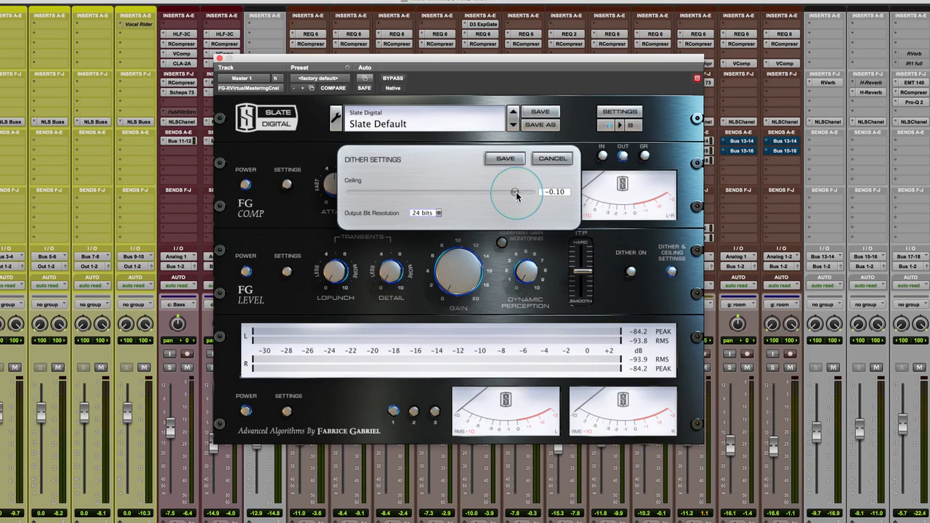
click(551, 158)
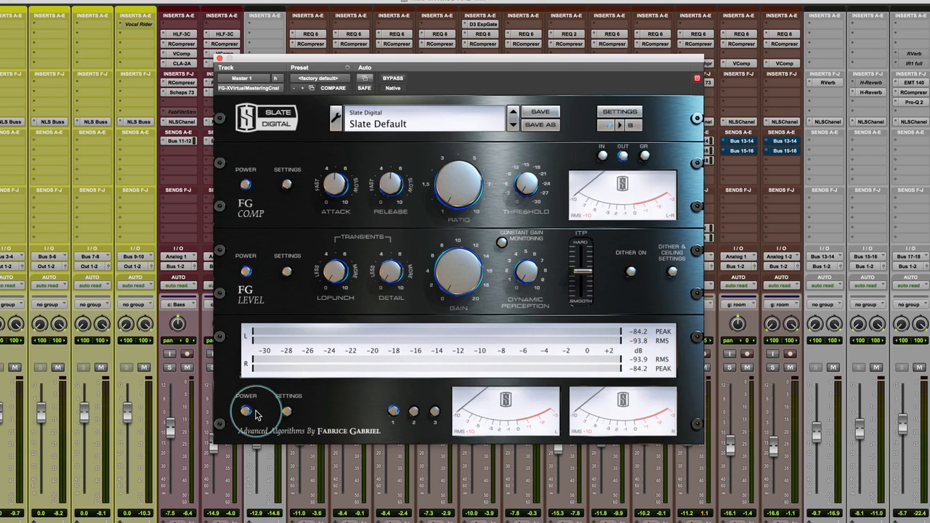
- Review the metering global options and the bargraph and needle meter options of Settings 1, 2 and 3, discarding any changes
click(287, 411)
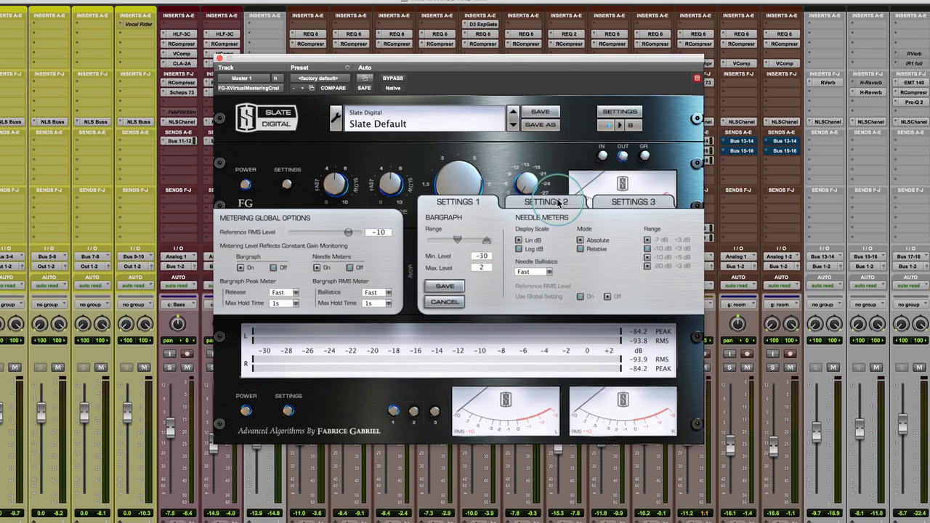
click(558, 204)
click(624, 203)
click(482, 207)
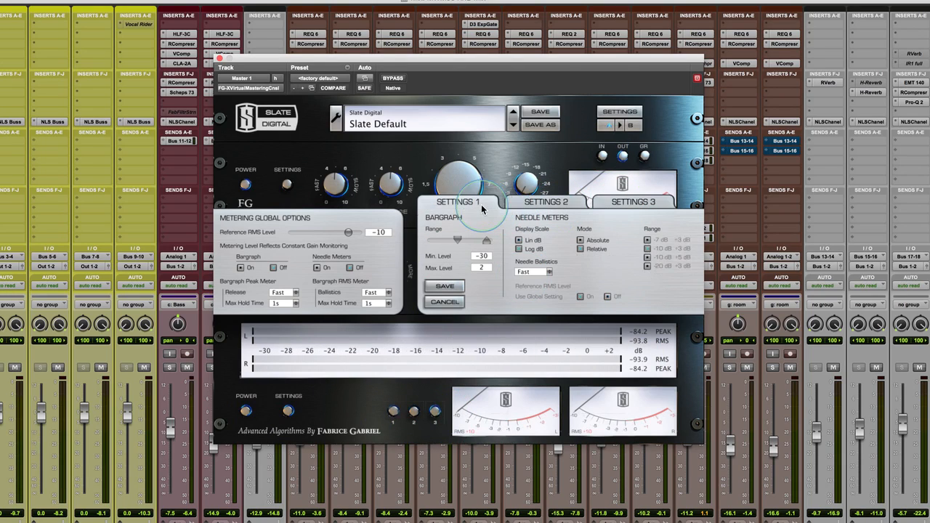
click(552, 203)
click(414, 412)
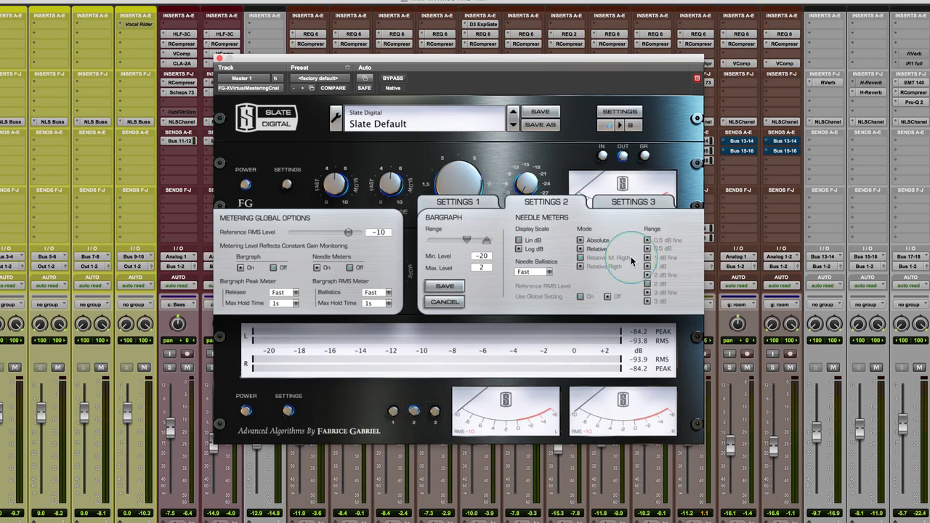
click(445, 301)
- Compare metering setups 1, 2 and 3, return to setup 1, and save the metering options
click(393, 412)
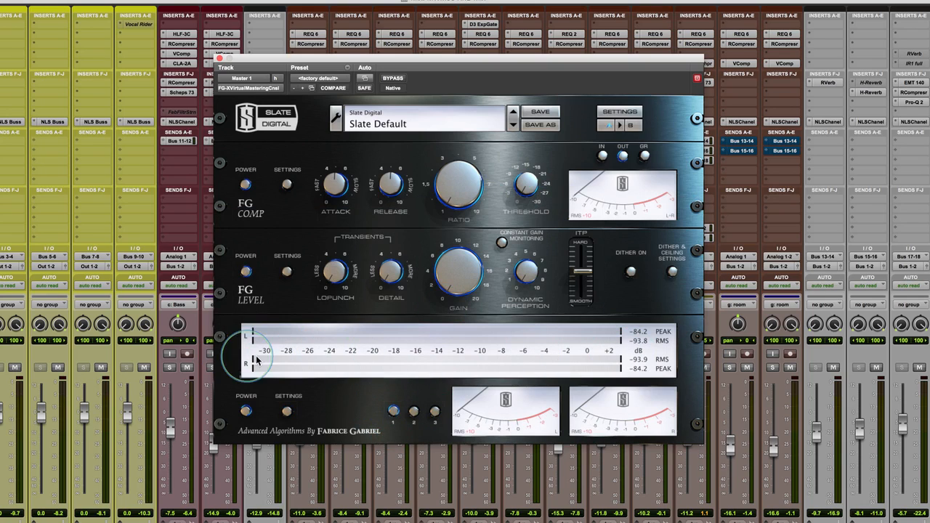
click(413, 411)
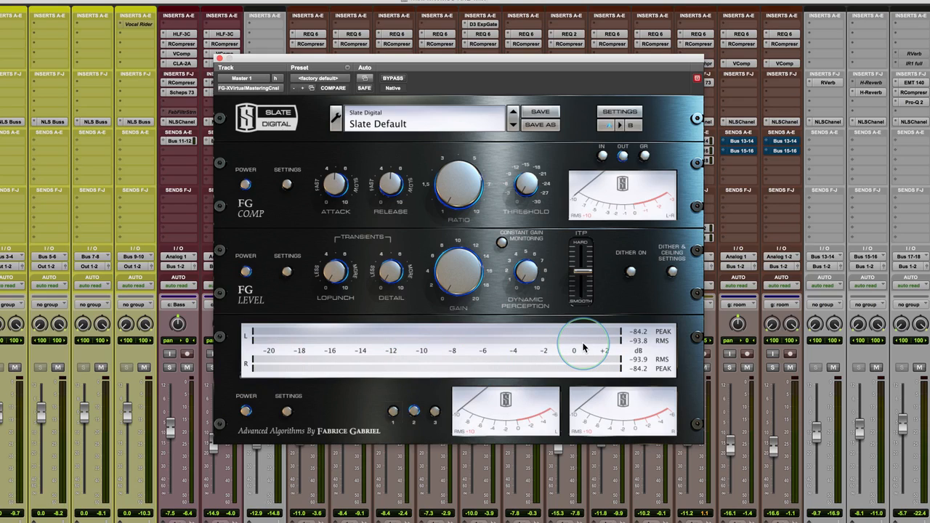
click(434, 412)
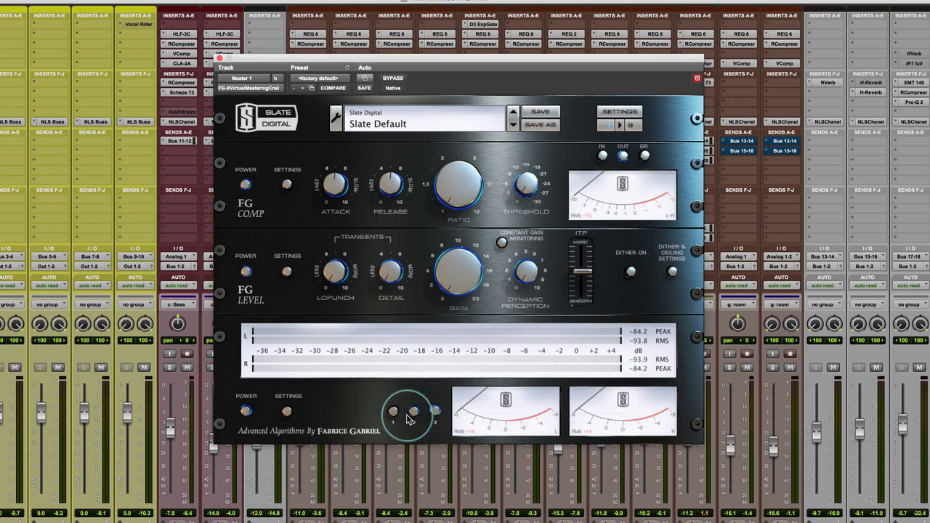
click(394, 411)
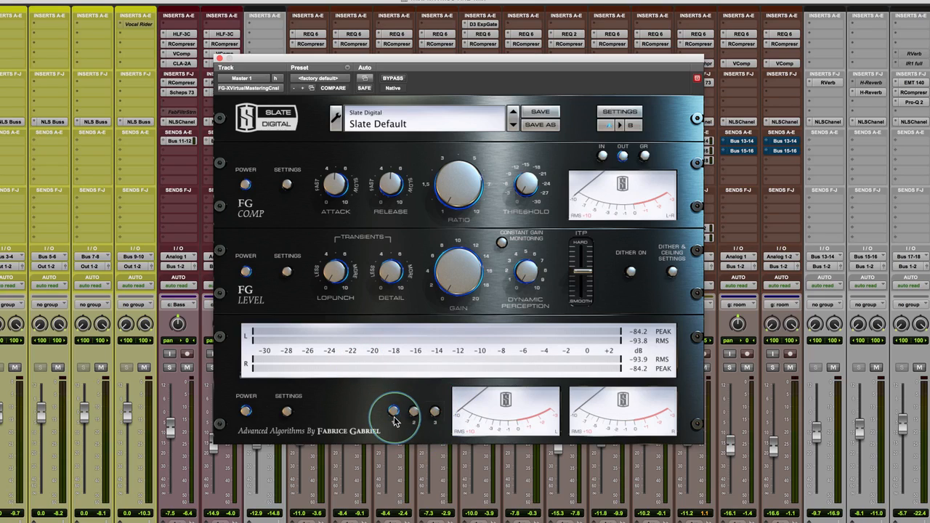
click(287, 411)
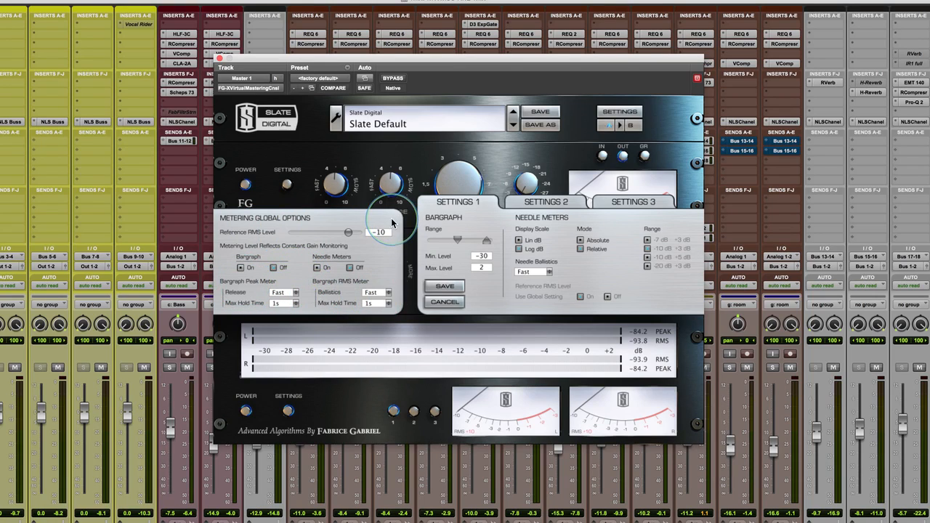
click(445, 286)
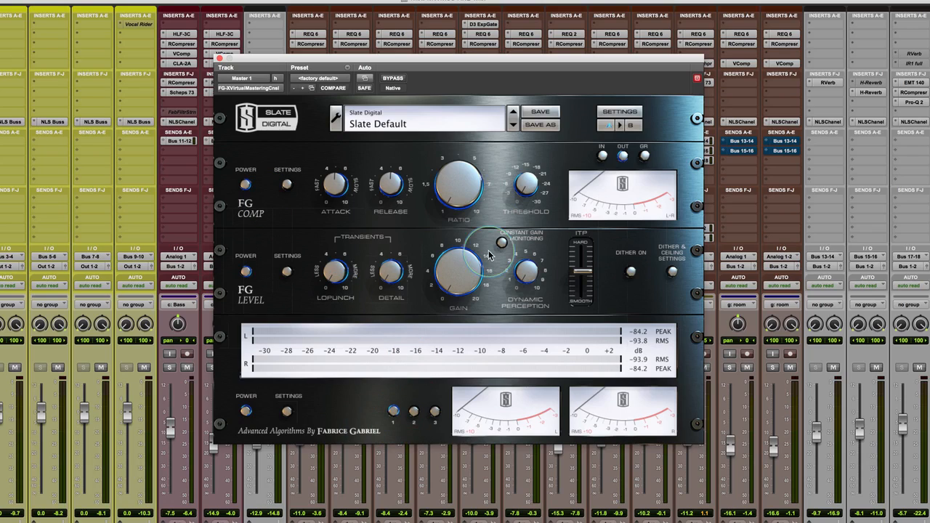
- Try the FG Level and FG Comp power switches, leaving both modules on
click(246, 273)
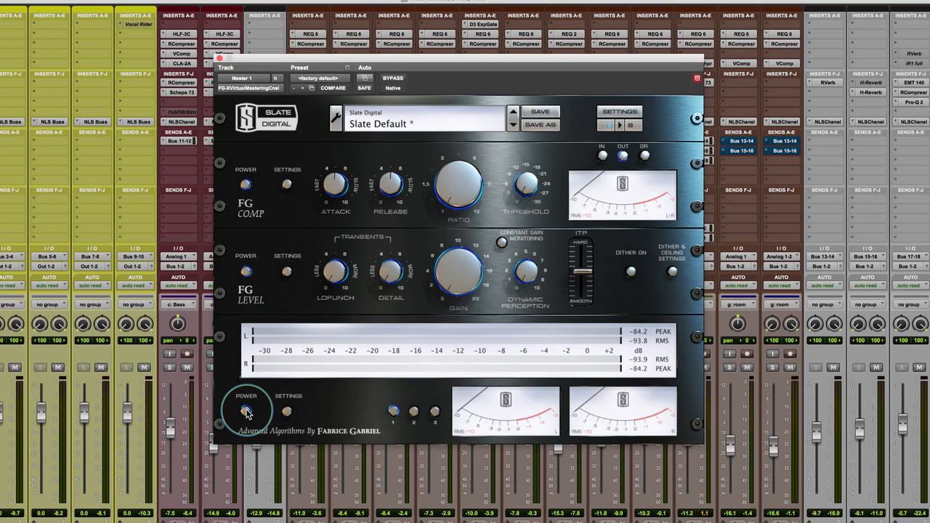
click(246, 186)
click(245, 185)
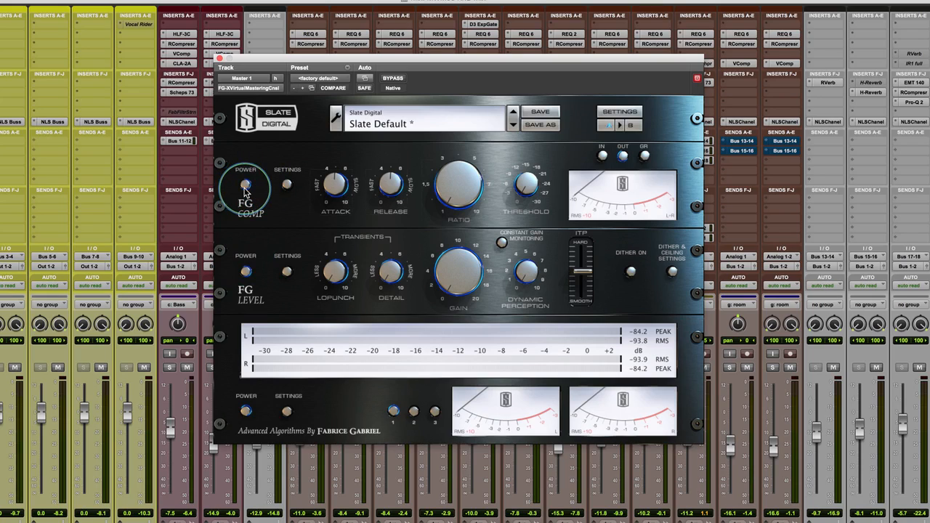
- Set the FG Comp meter to gain reduction and slow the compressor's attack slightly
click(645, 155)
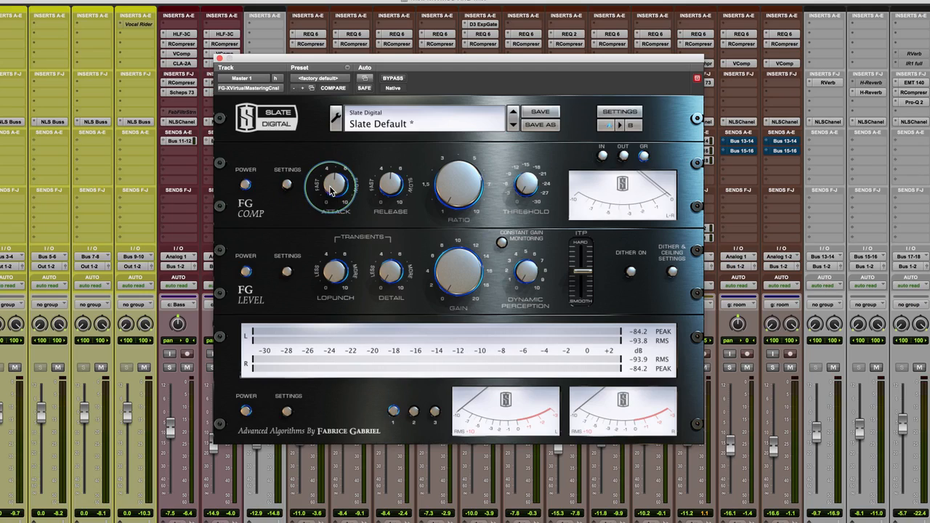
drag(332, 180, 332, 173)
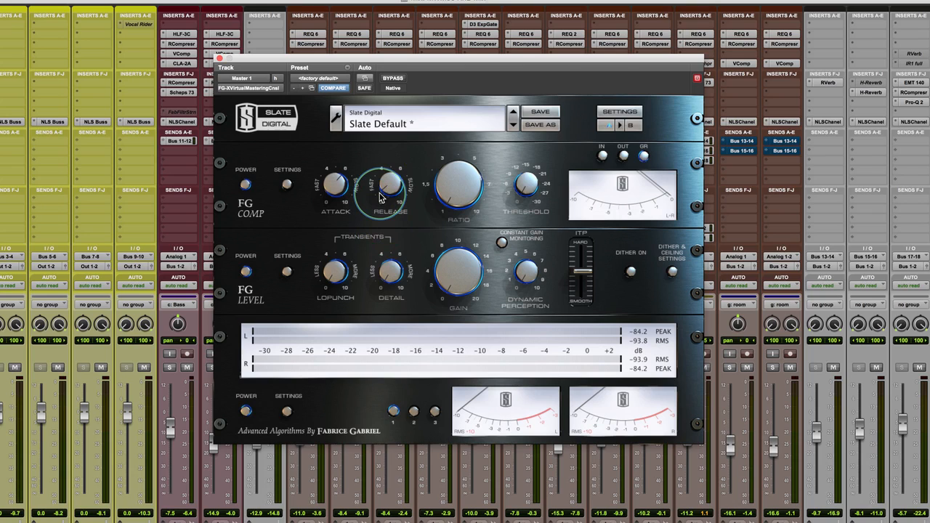
- Play the mix from the Intro memory location and compare the sound with FG Comp switched off and on
key(space)
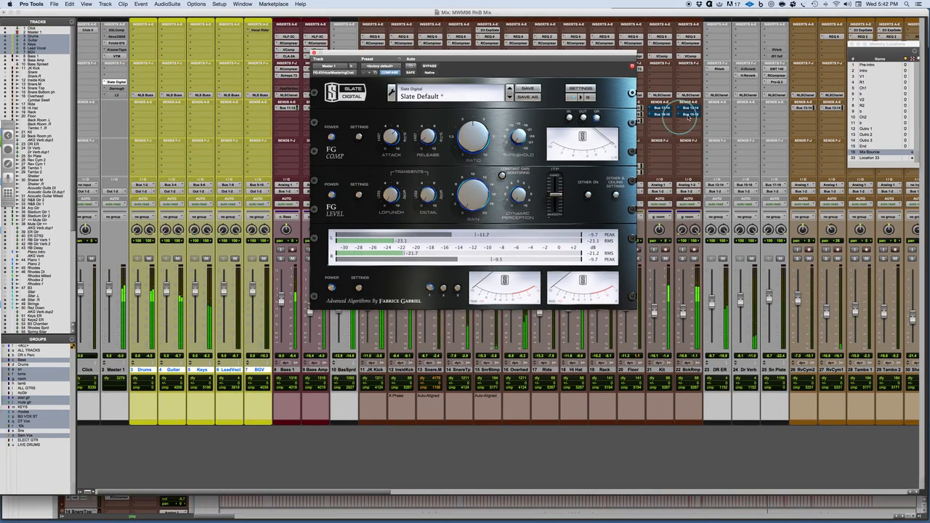
click(862, 71)
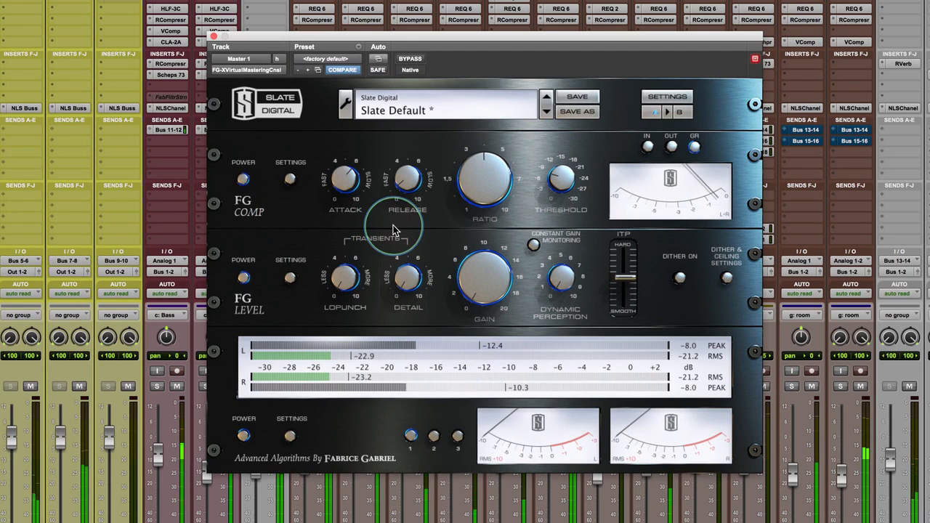
click(243, 179)
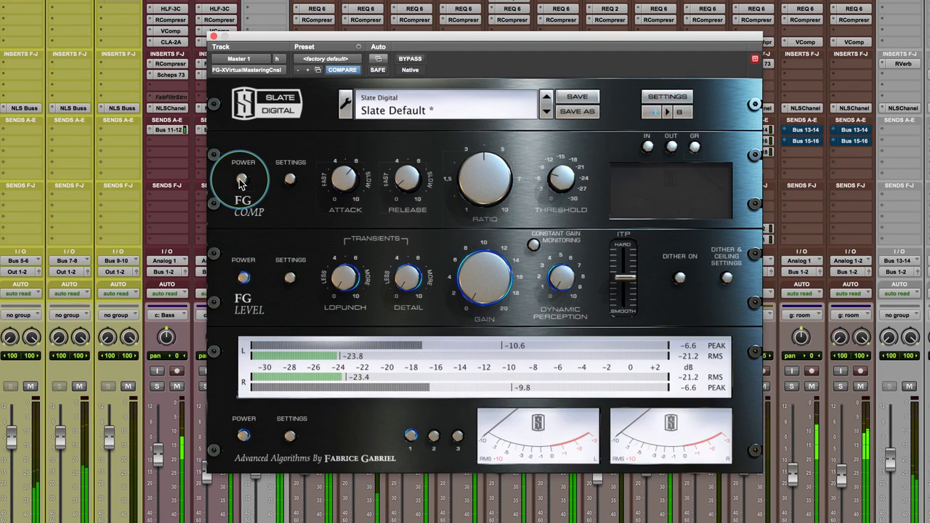
click(242, 180)
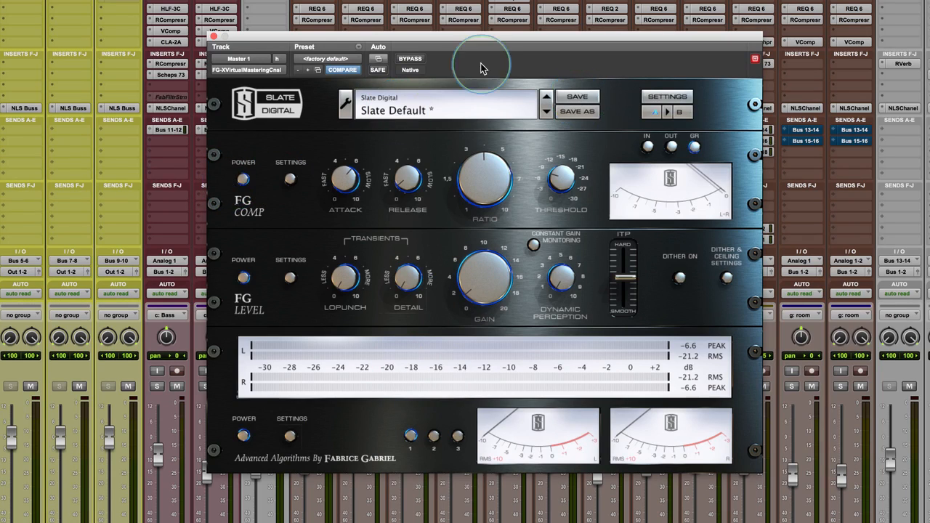
- Raise the FG Comp ratio to about 5 and compare the sound with the plug-in bypassed and active
click(416, 59)
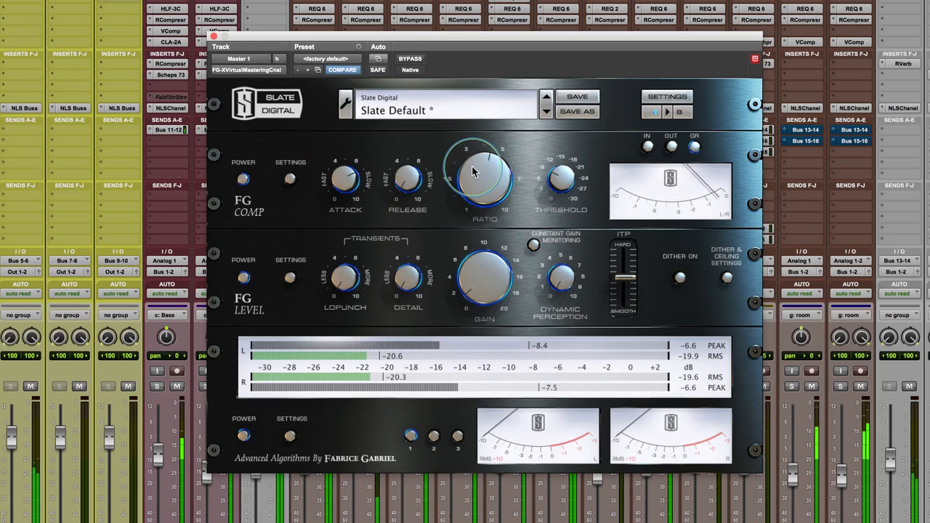
drag(472, 171, 472, 170)
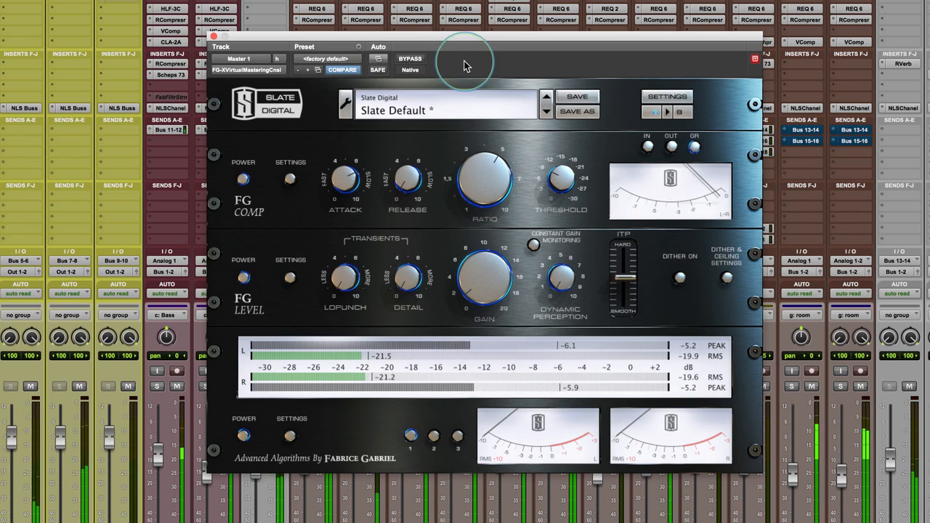
click(411, 59)
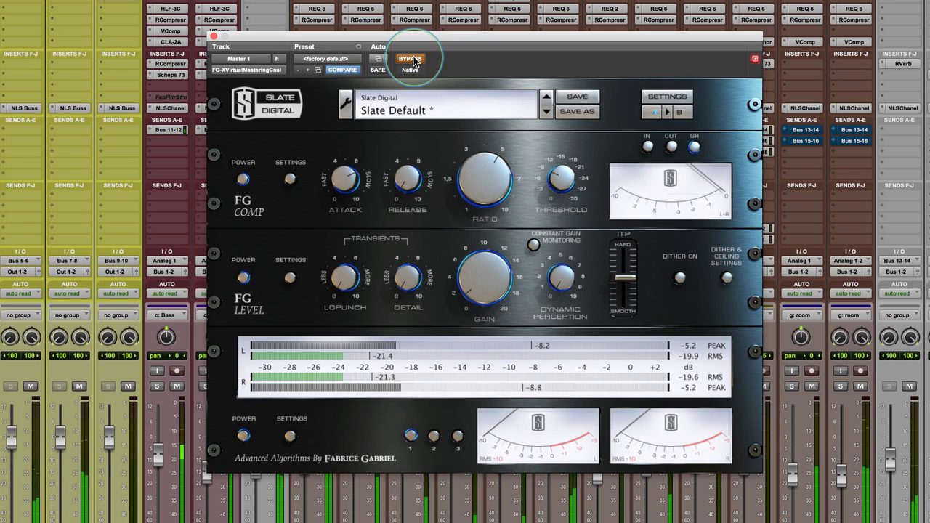
click(411, 59)
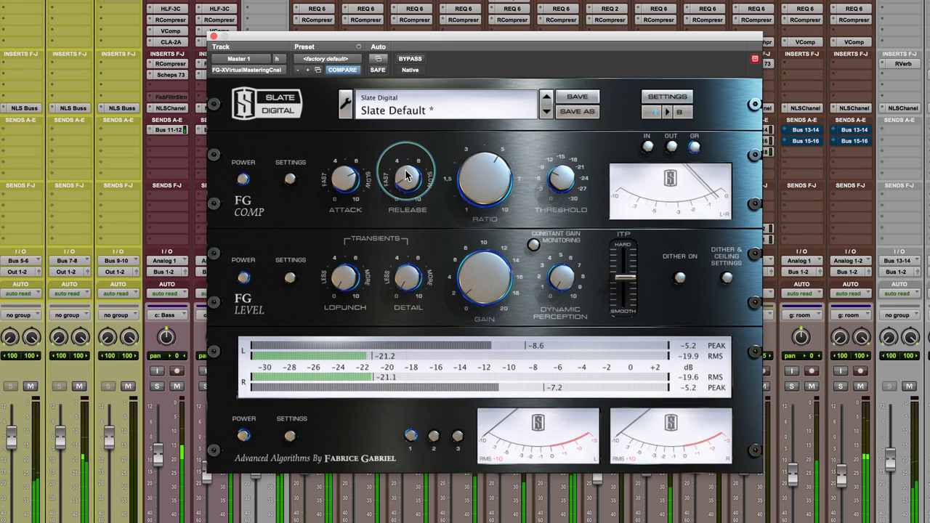
- Compare the playing mix with the plug-in bypassed and active
click(417, 61)
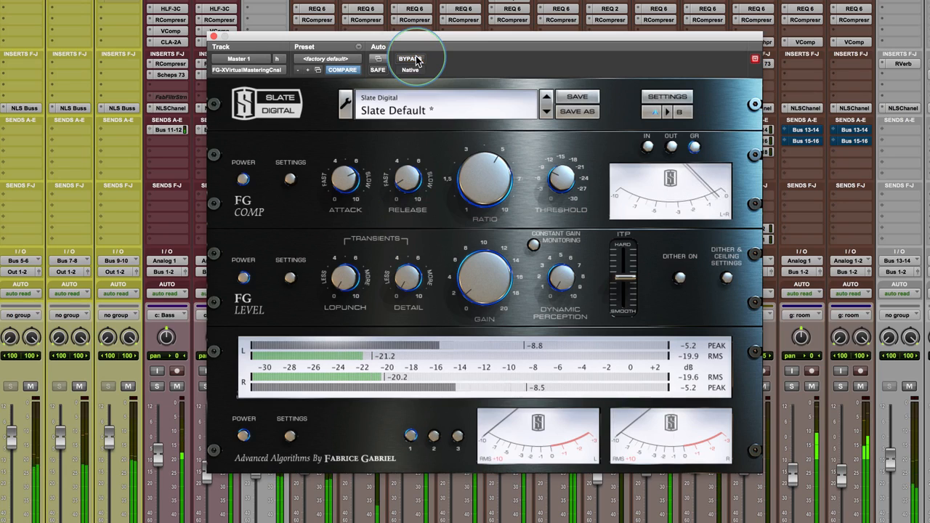
click(412, 59)
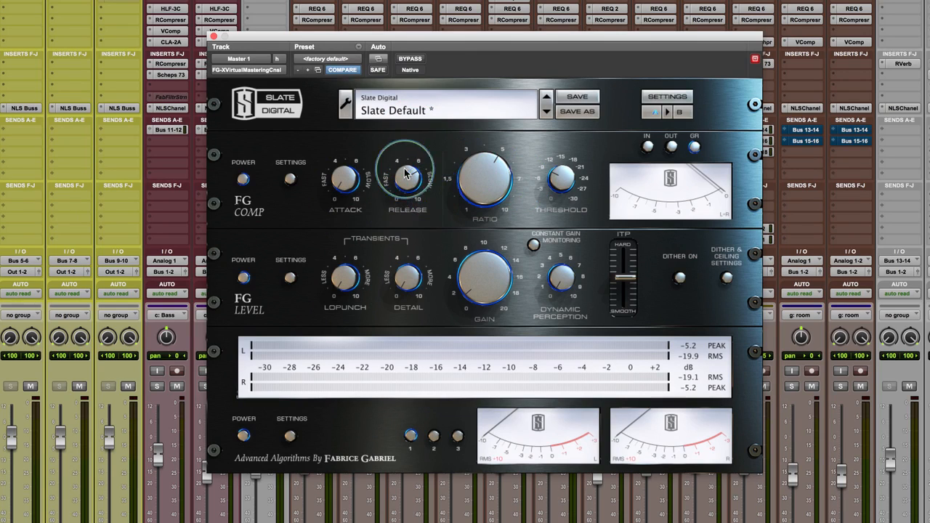
- Set the FG Comp ratio to about 4.5, raise the FG Level gain slightly, and compare playback with the plug-in bypassed and active
drag(486, 165, 463, 195)
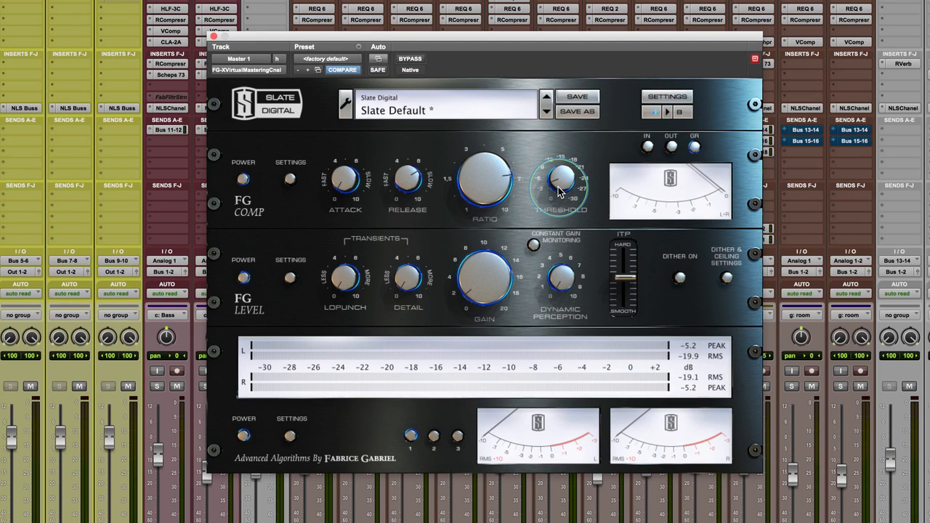
key(space)
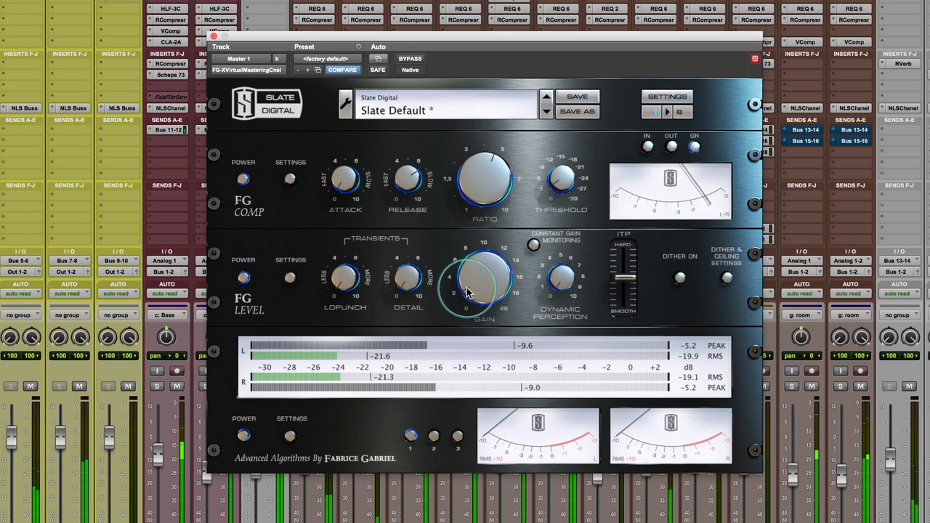
click(410, 59)
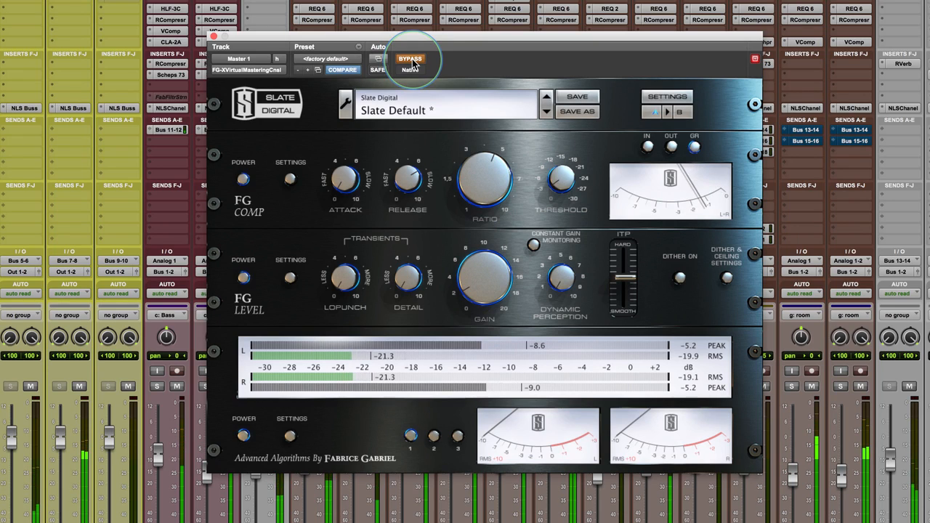
click(413, 62)
- Fine-tune the FG Comp release to about 7 and repeatedly compare the mix with the plug-in bypassed and active
drag(401, 182, 401, 189)
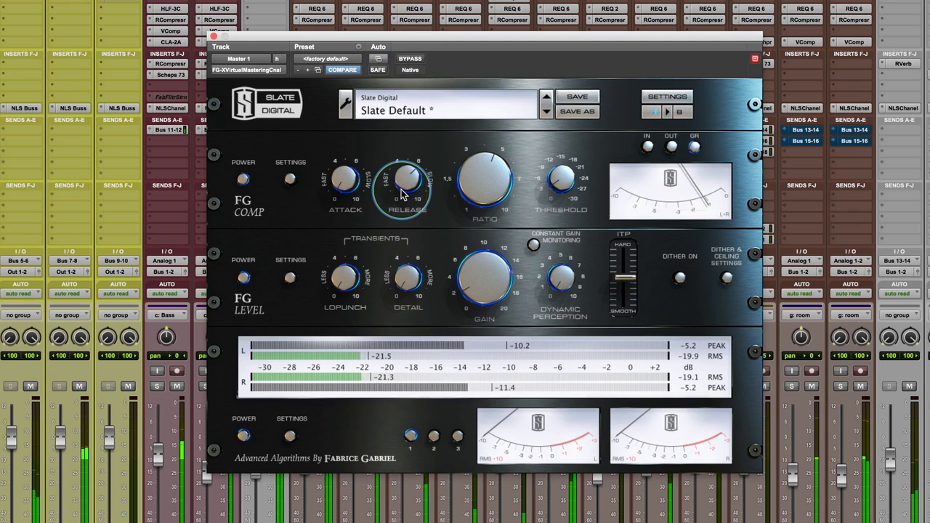
drag(401, 189, 400, 183)
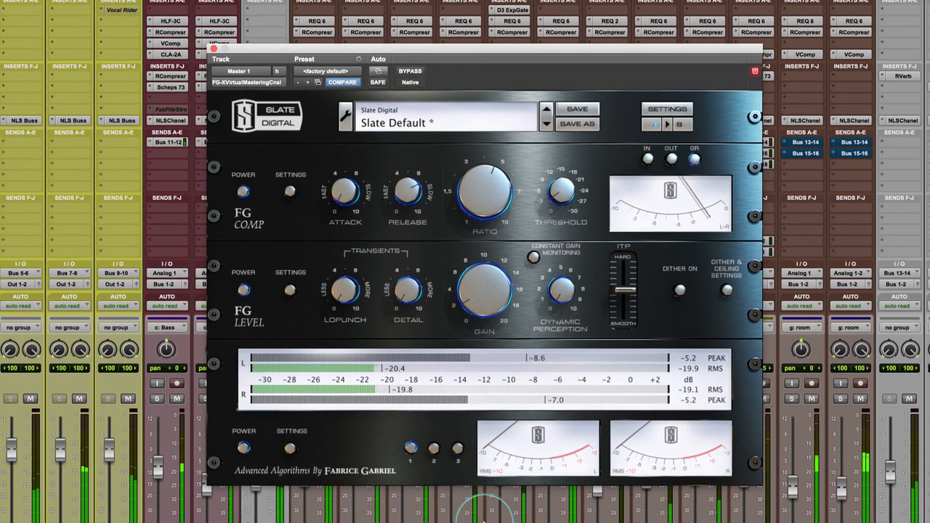
click(412, 70)
click(412, 71)
click(411, 71)
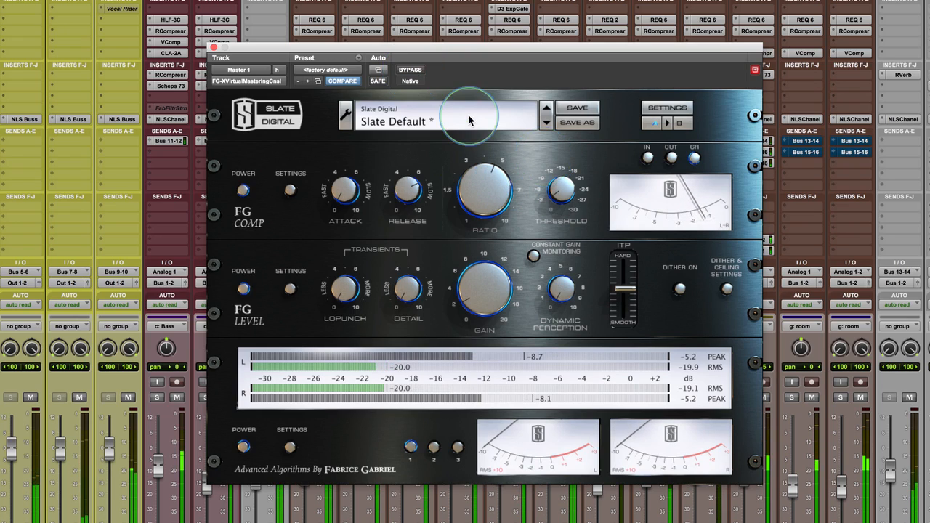
click(411, 70)
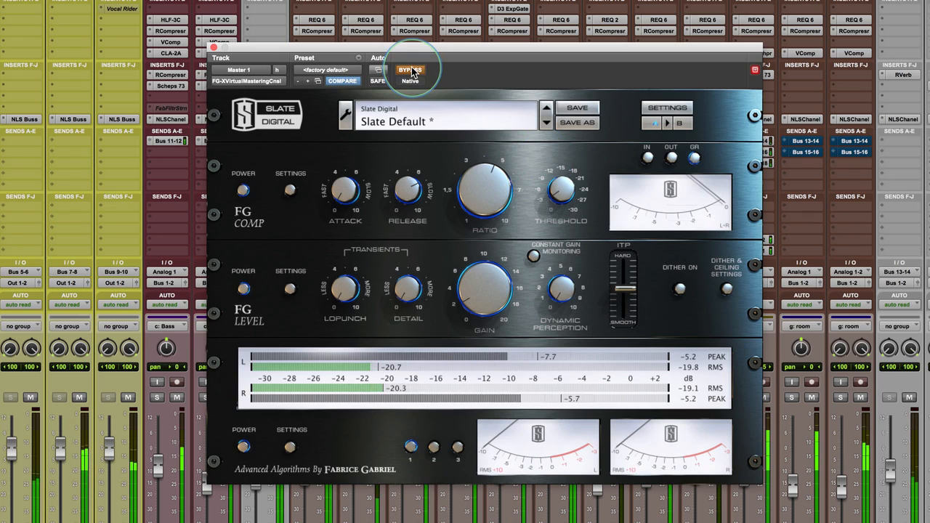
click(411, 71)
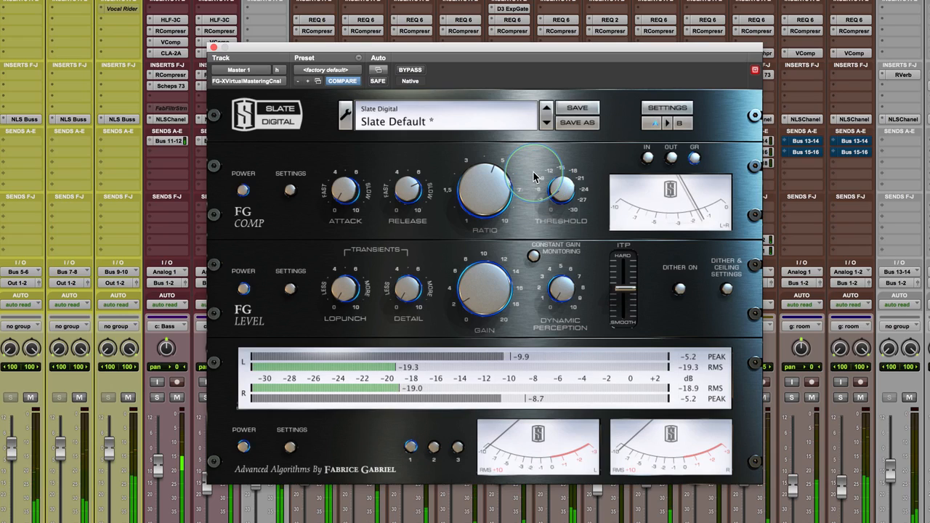
- Compare settings A and B during playback and lower setting A's FG Comp ratio to about 4
key(space)
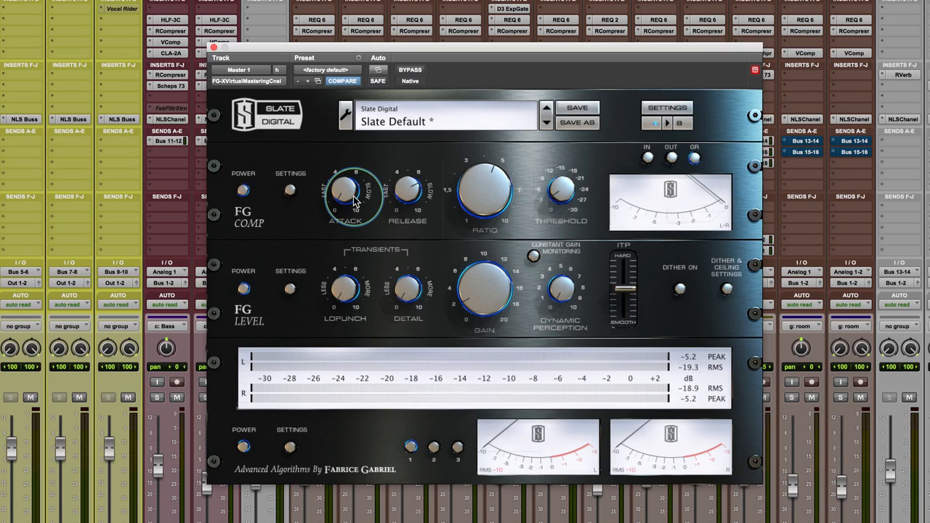
key(space)
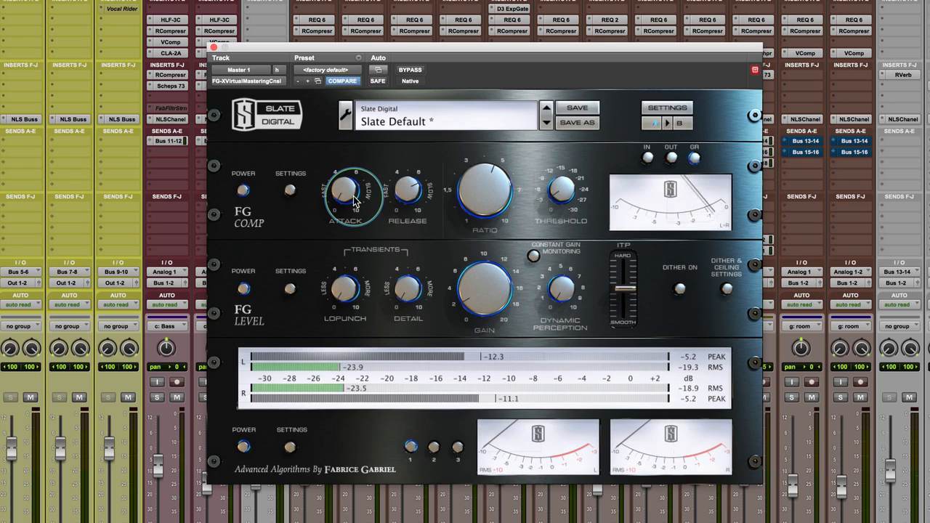
click(680, 124)
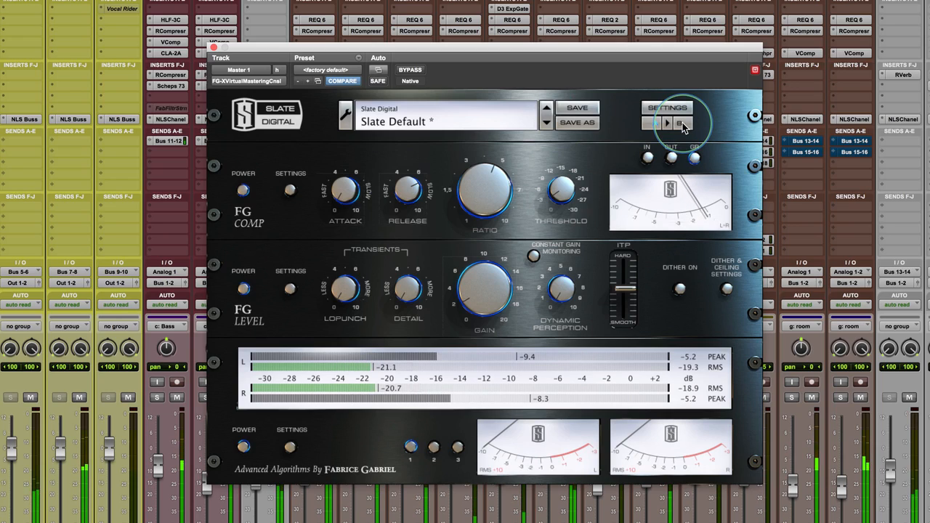
click(680, 124)
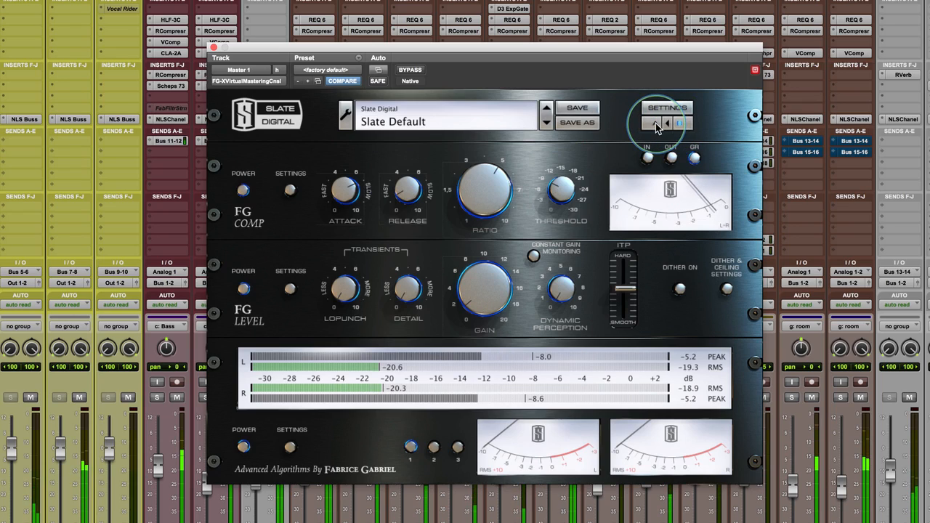
click(657, 123)
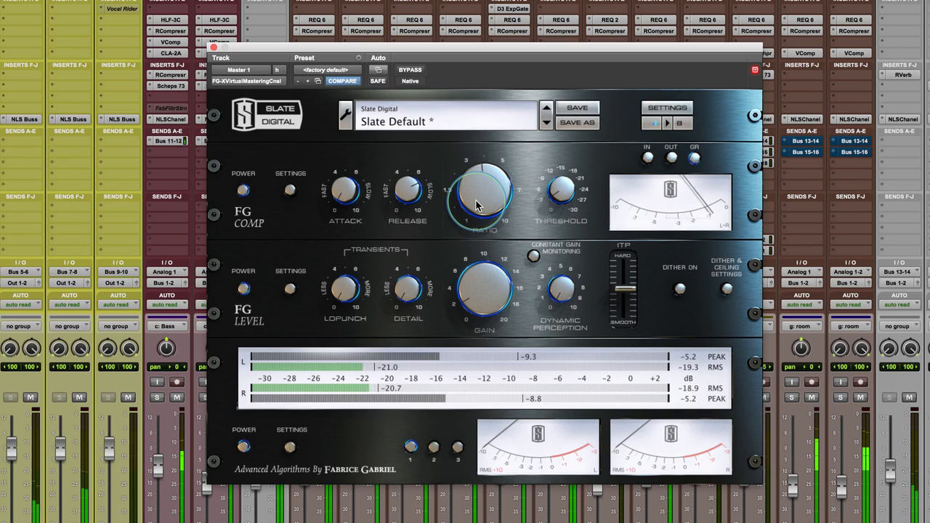
drag(476, 201, 477, 198)
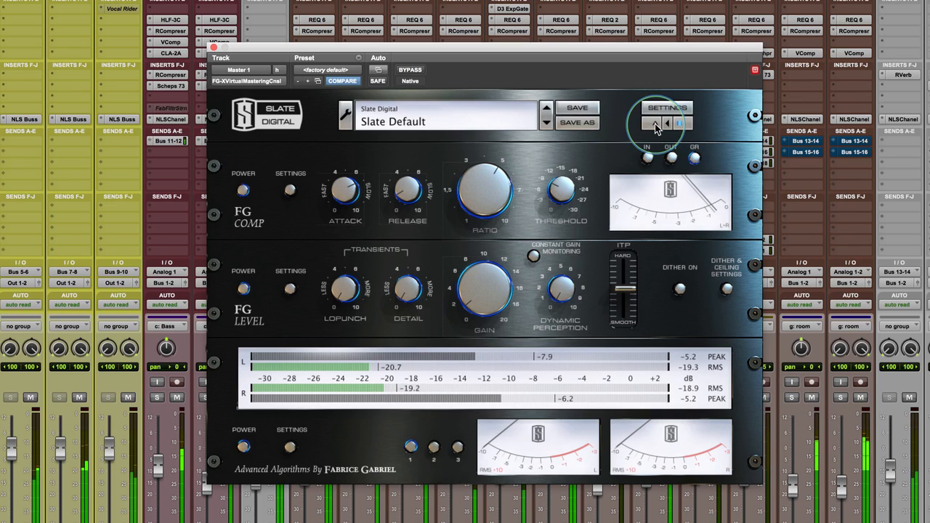
click(655, 125)
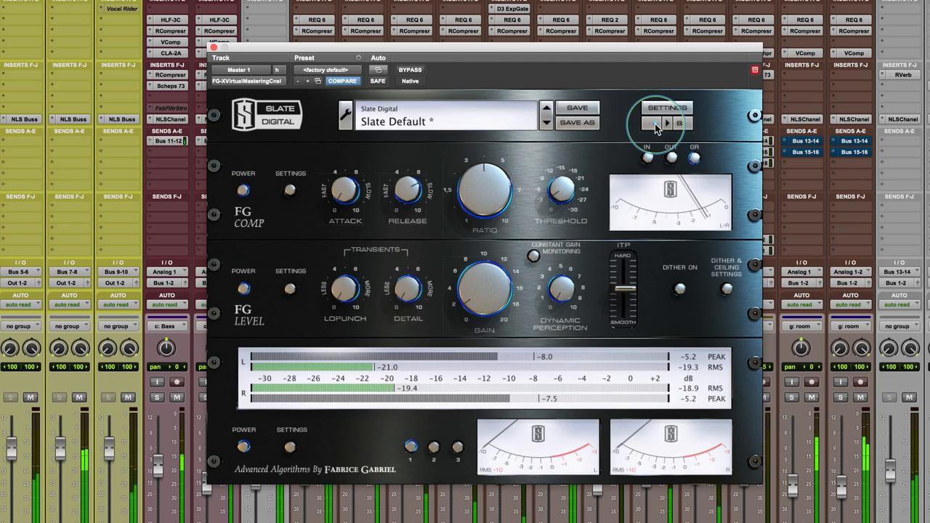
click(466, 186)
click(399, 195)
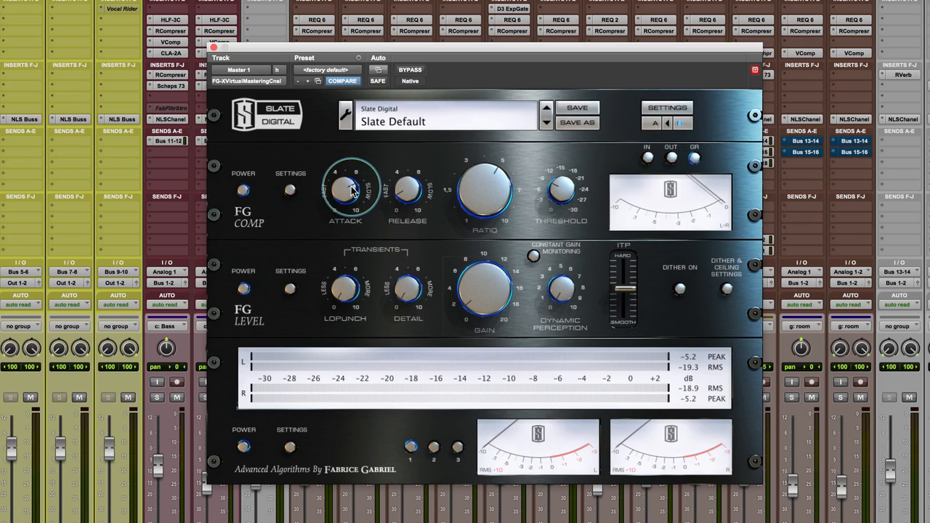
- In setting B, lower the FG Comp ratio to just above 1, bring the threshold near -30, and set attack and release to about 3
drag(486, 190, 480, 258)
drag(560, 194, 556, 81)
click(477, 209)
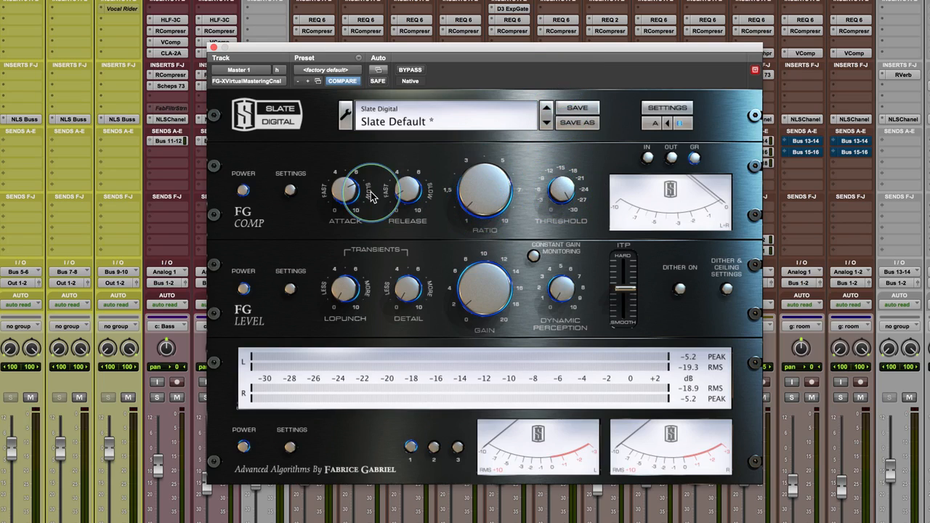
drag(402, 194, 402, 150)
drag(329, 183, 339, 245)
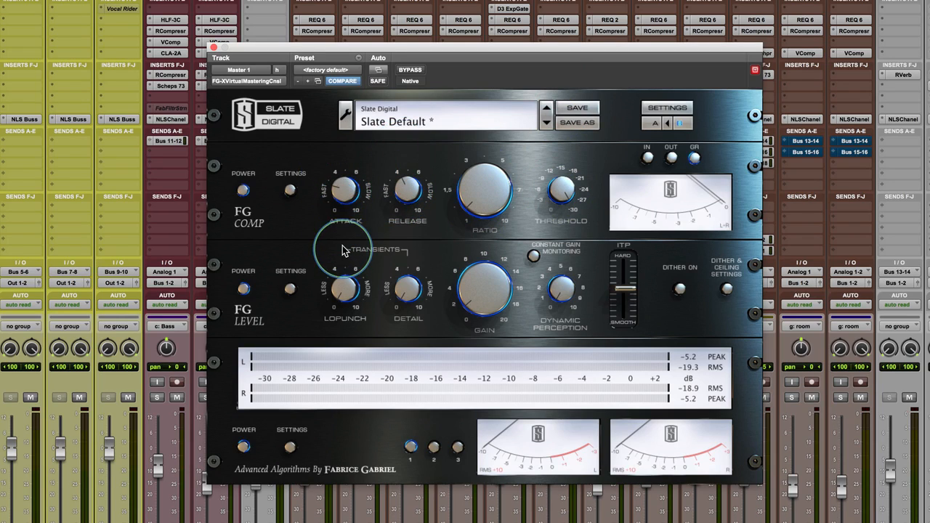
drag(400, 190, 400, 199)
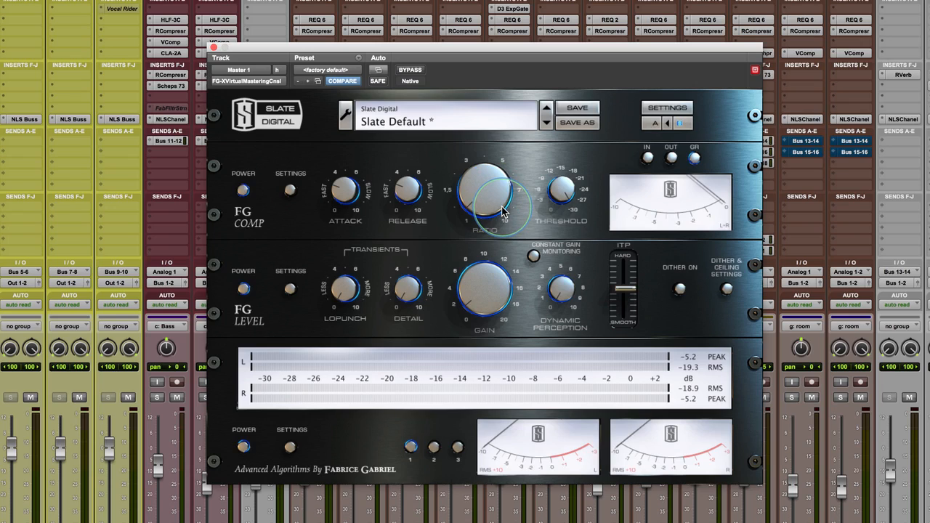
- Nudge setting B's FG Comp ratio up slightly during playback and compare the mix with the plug-in bypassed and active
key(space)
drag(490, 207, 489, 204)
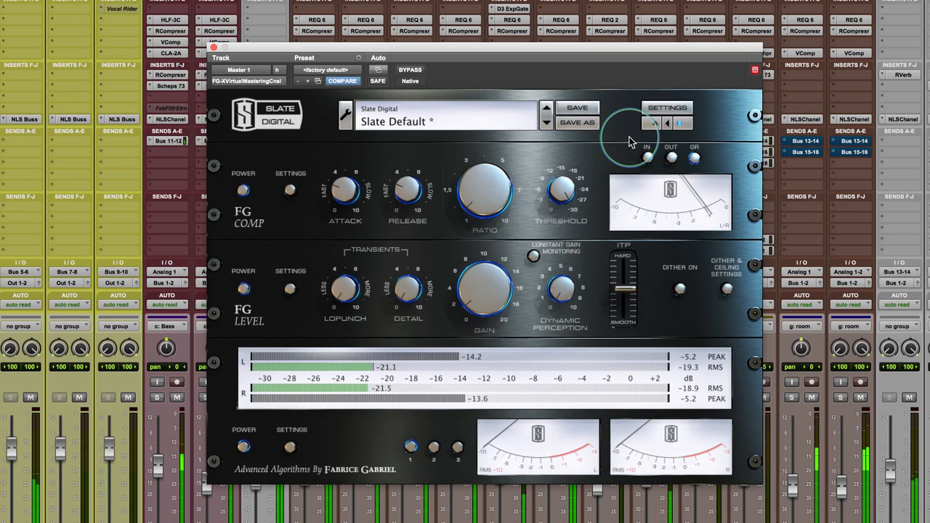
click(411, 71)
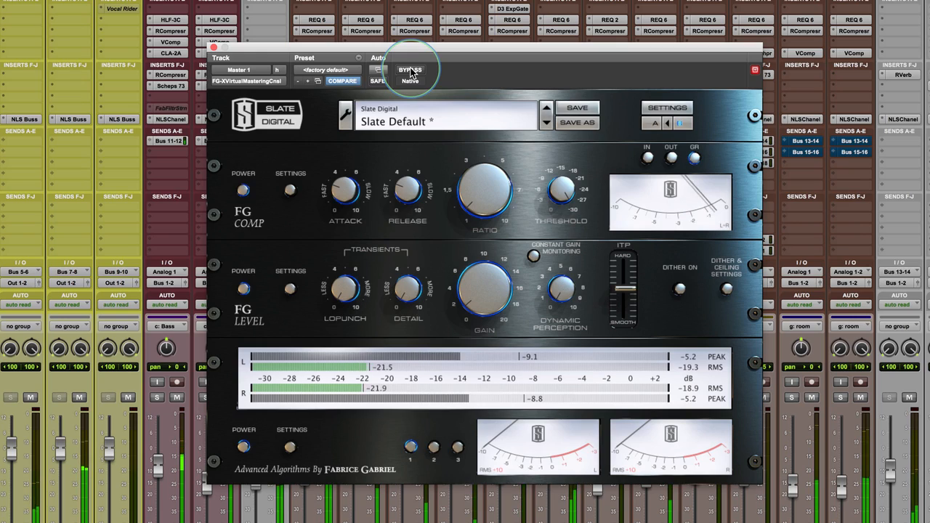
click(410, 71)
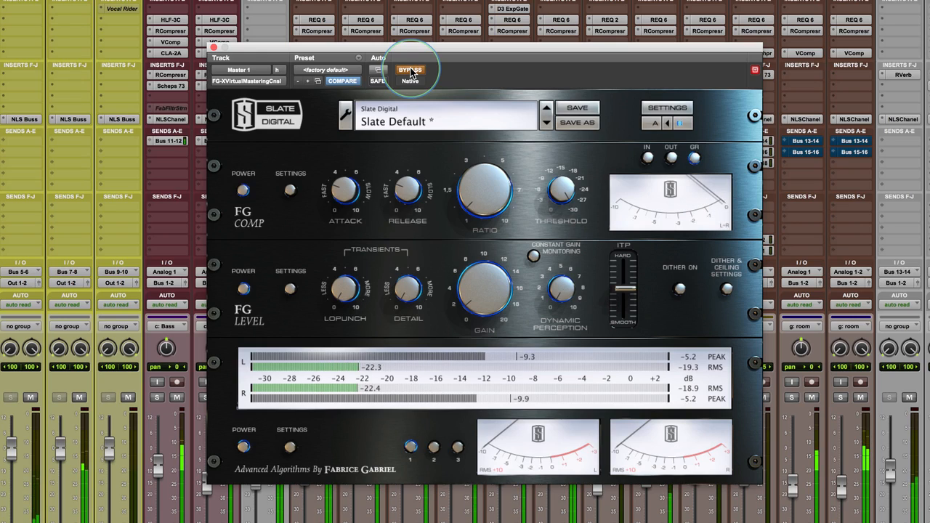
click(411, 71)
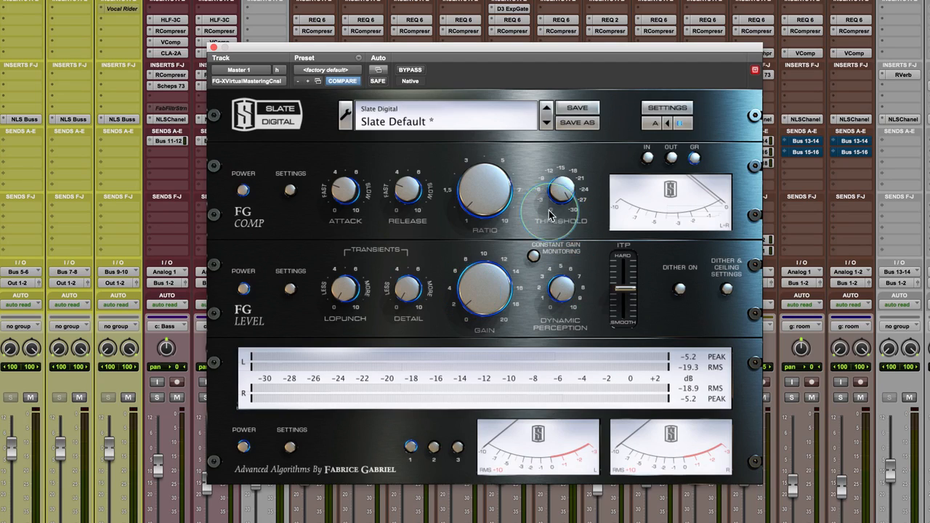
- Review the threshold, ratio and meter range options in the FG Comp settings and close them without saving
click(290, 190)
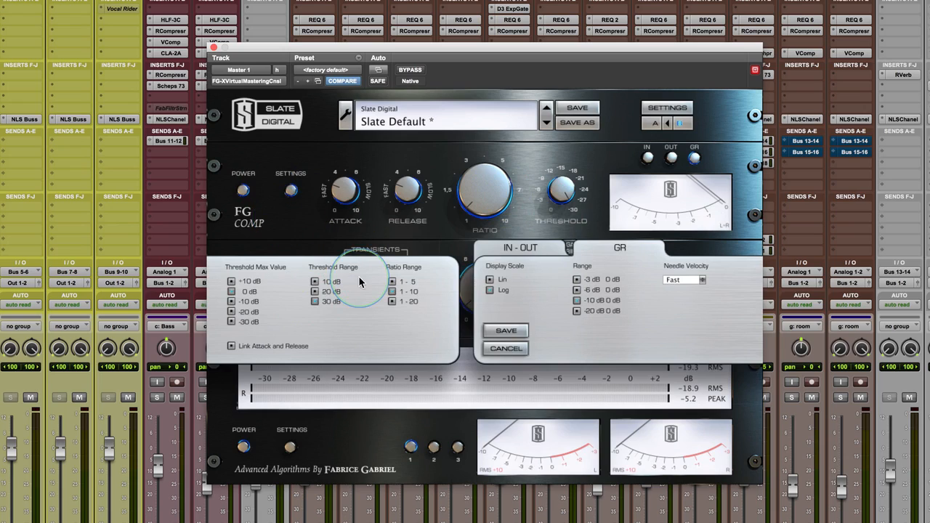
click(507, 350)
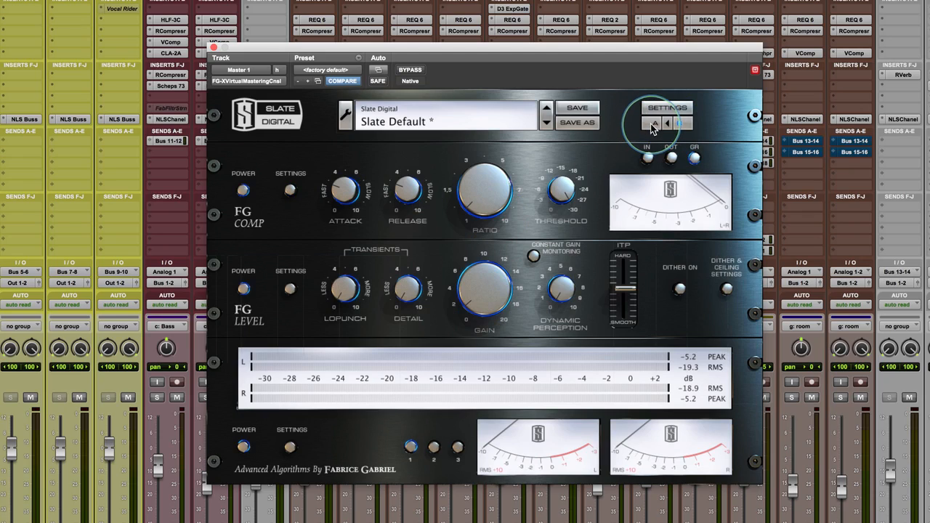
- Play the mix while alternating between compressor settings A and B, finishing on setting A
key(space)
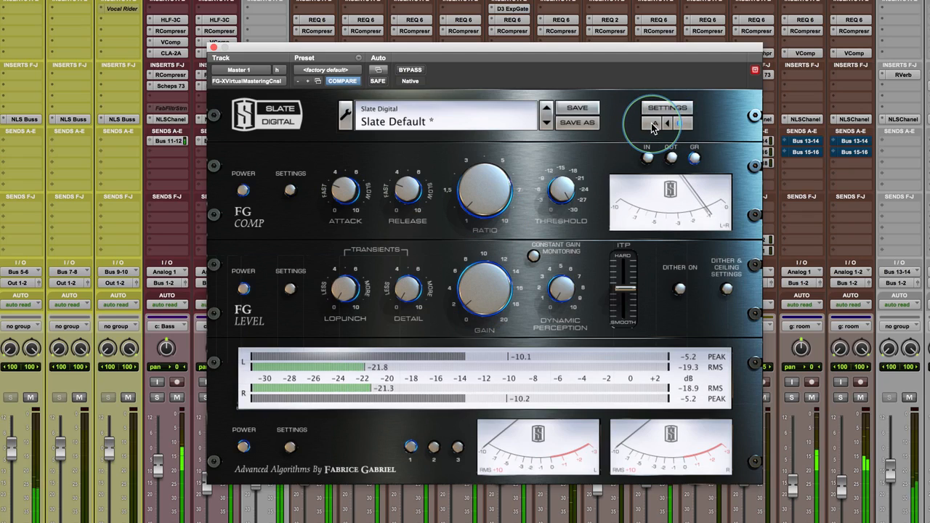
click(652, 123)
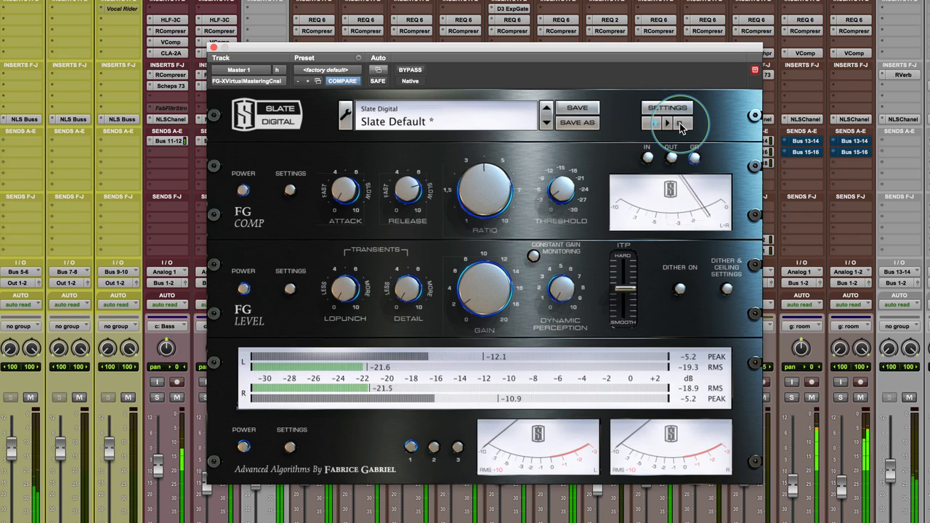
click(681, 125)
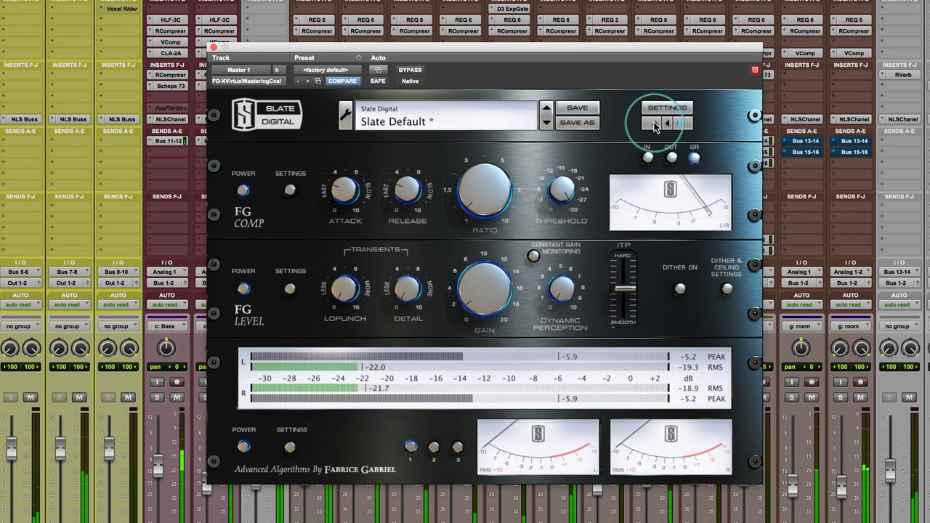
click(654, 125)
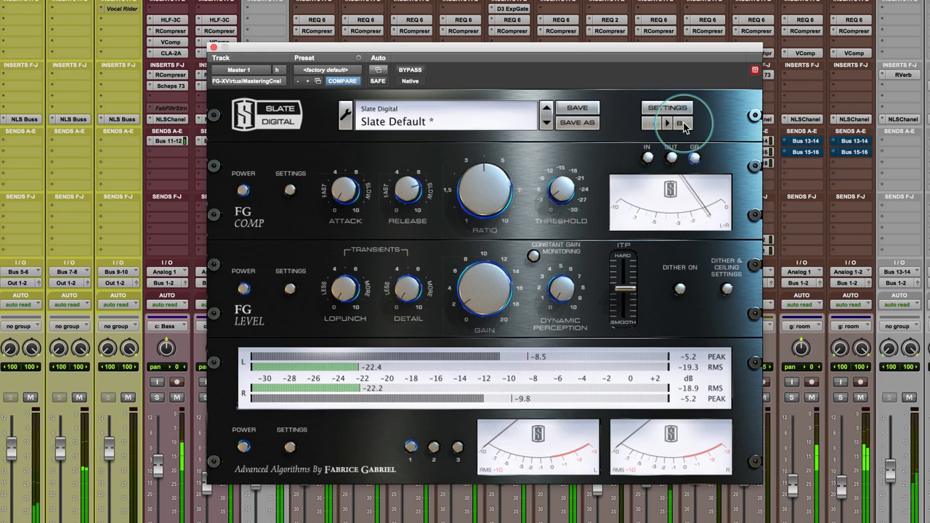
click(683, 127)
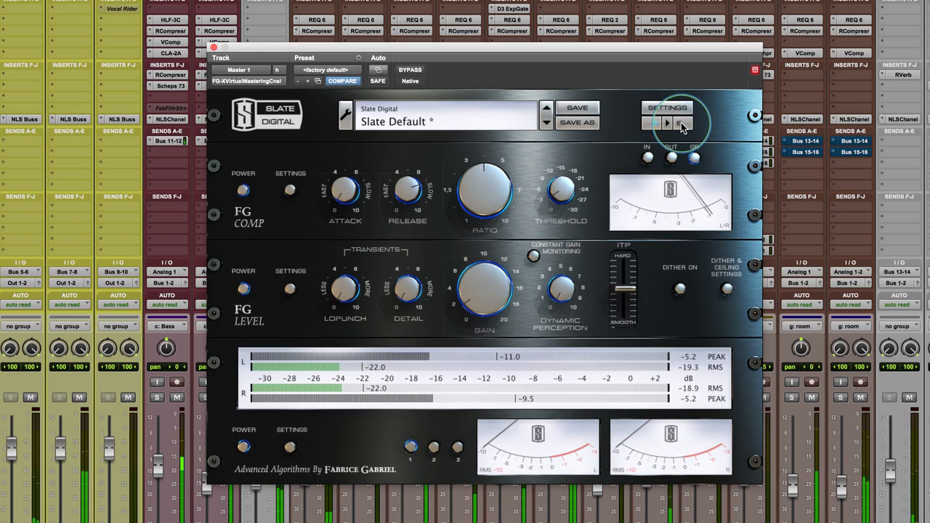
click(681, 127)
click(653, 123)
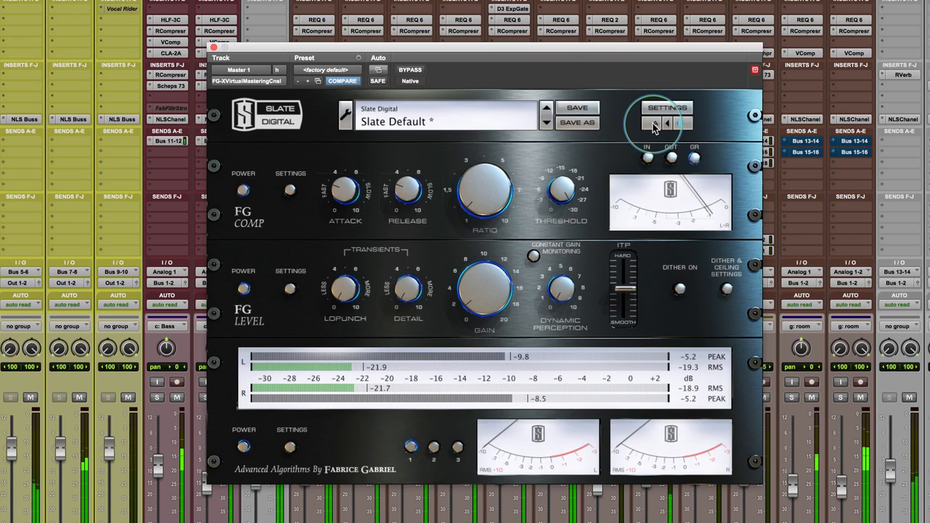
click(652, 123)
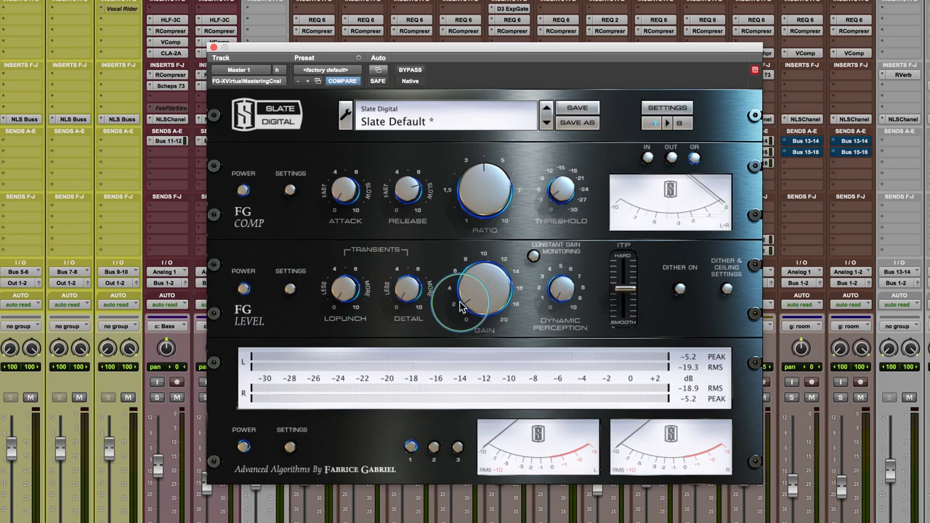
- Turn on Constant Gain Monitoring in the FG Level section
click(533, 257)
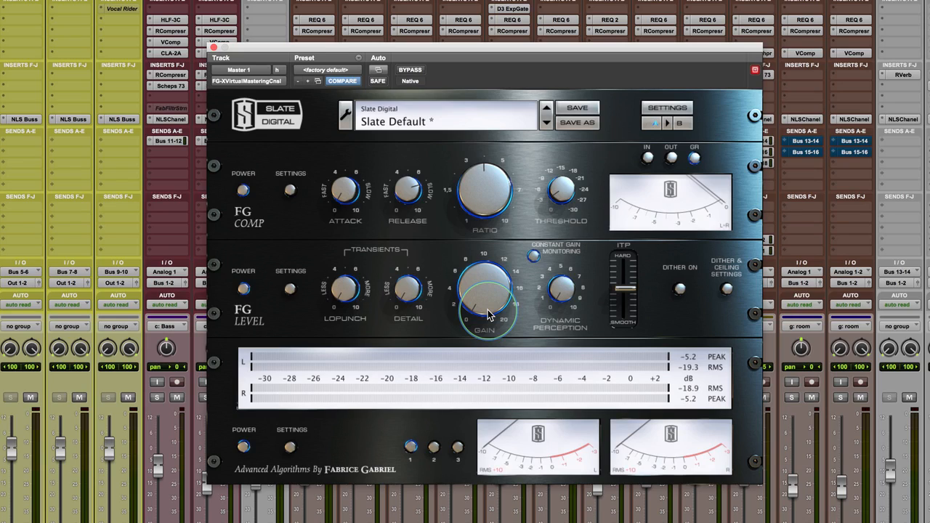
- Review the ceiling and output bit resolution options in the dither settings and close them without saving
click(726, 288)
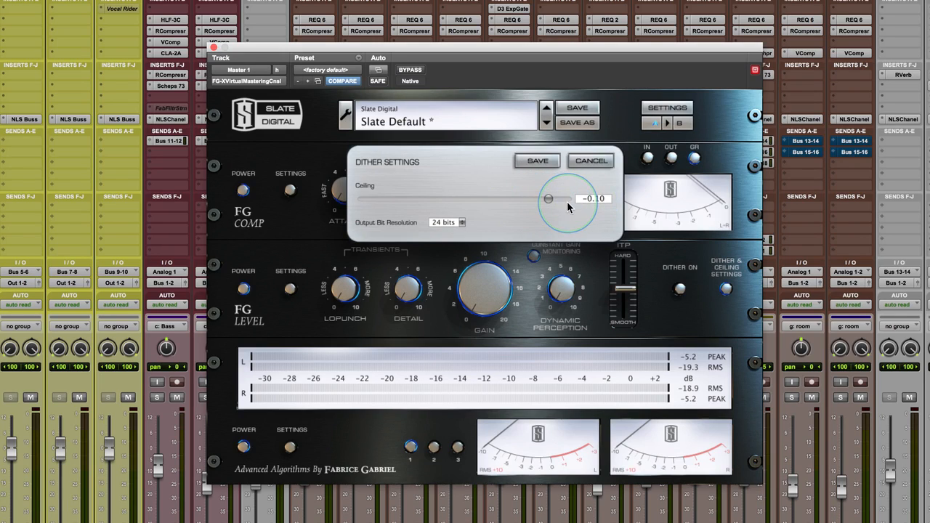
click(591, 161)
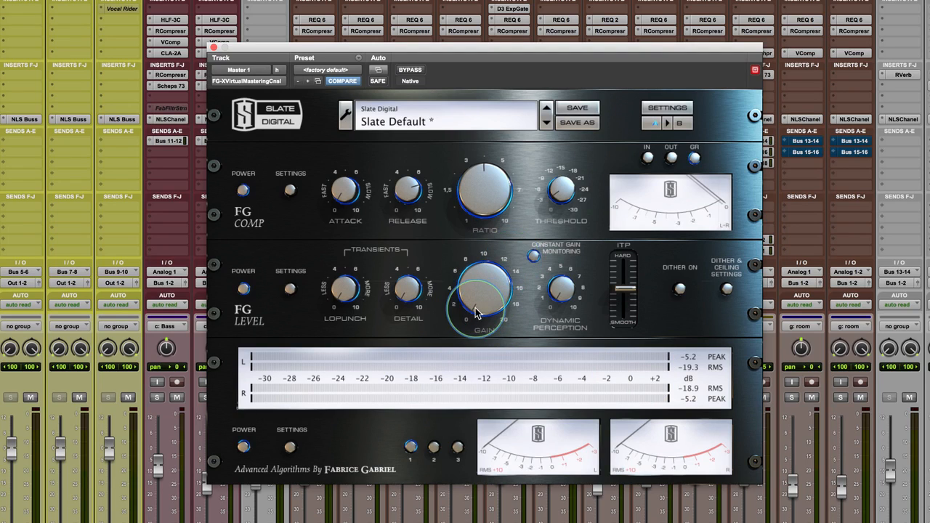
- Play the mix while raising the FG Level gain close to its maximum, and bring the gain back down to just below 10
key(space)
drag(471, 306, 443, 233)
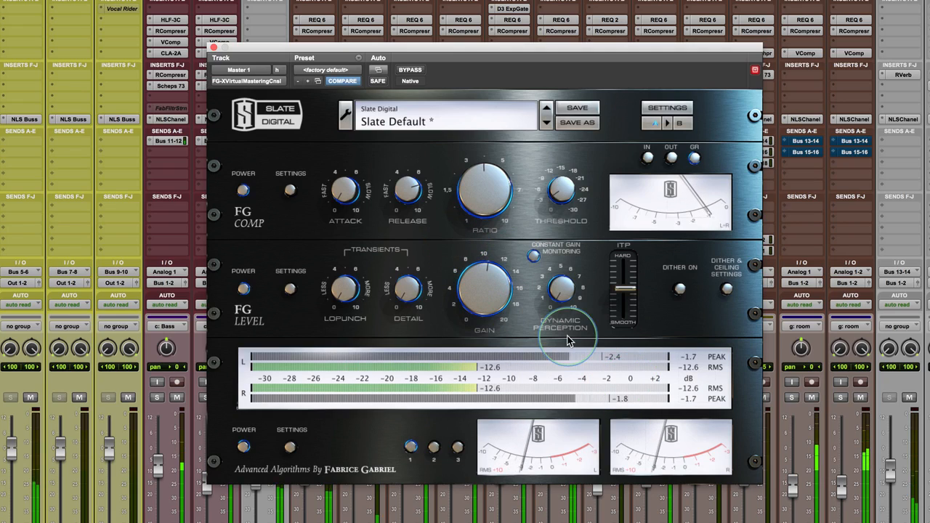
drag(477, 305, 476, 245)
click(618, 516)
click(473, 274)
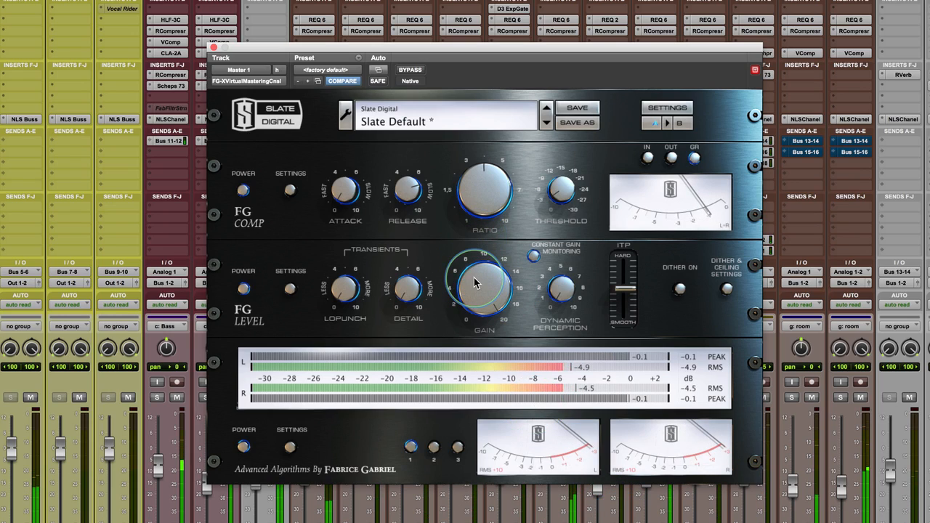
click(570, 317)
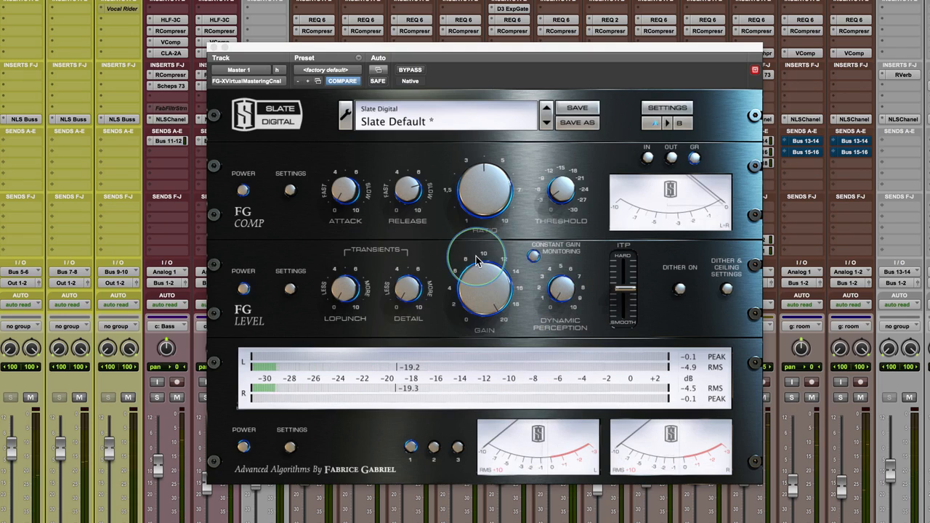
drag(475, 288, 480, 357)
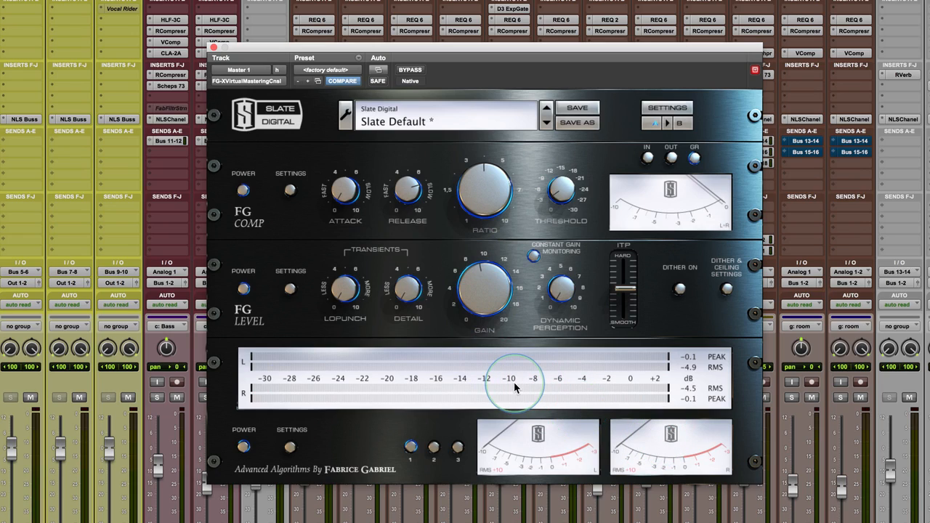
- Review the FG Level settings and the metering settings, closing both without saving
click(292, 292)
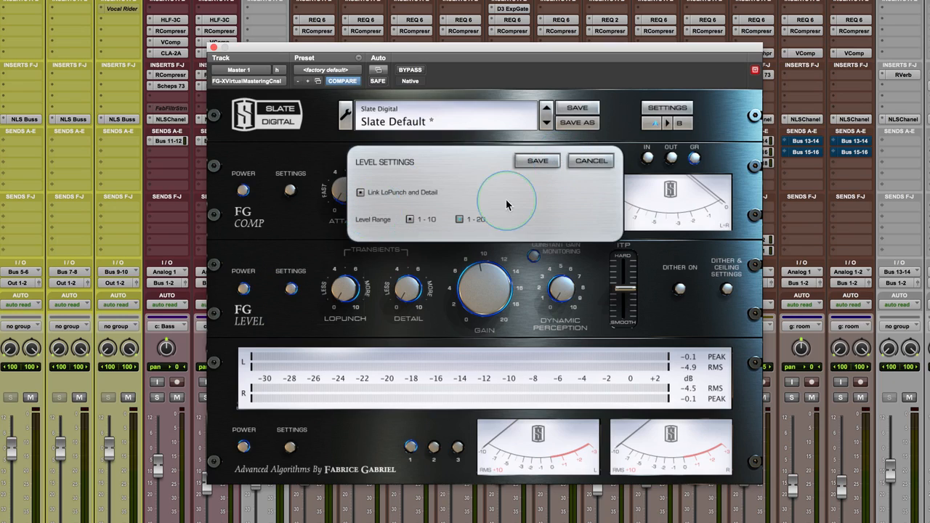
click(587, 160)
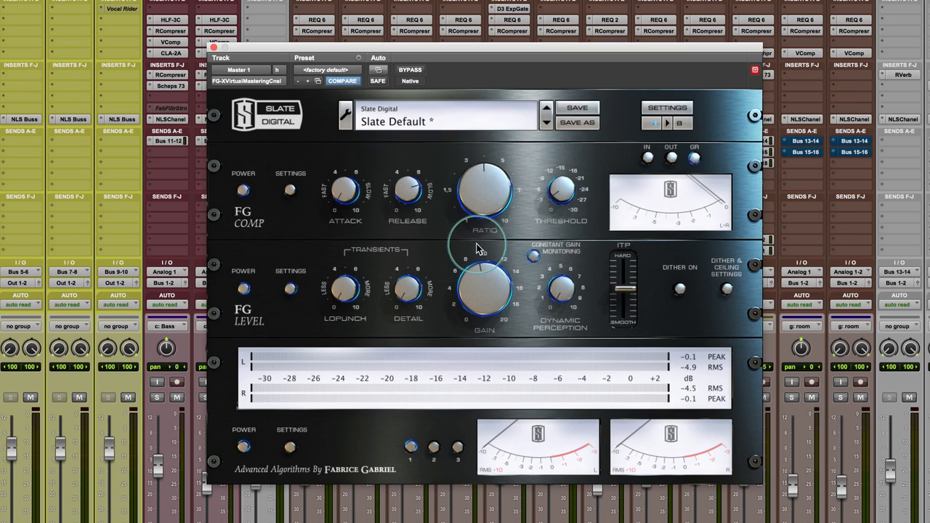
click(290, 446)
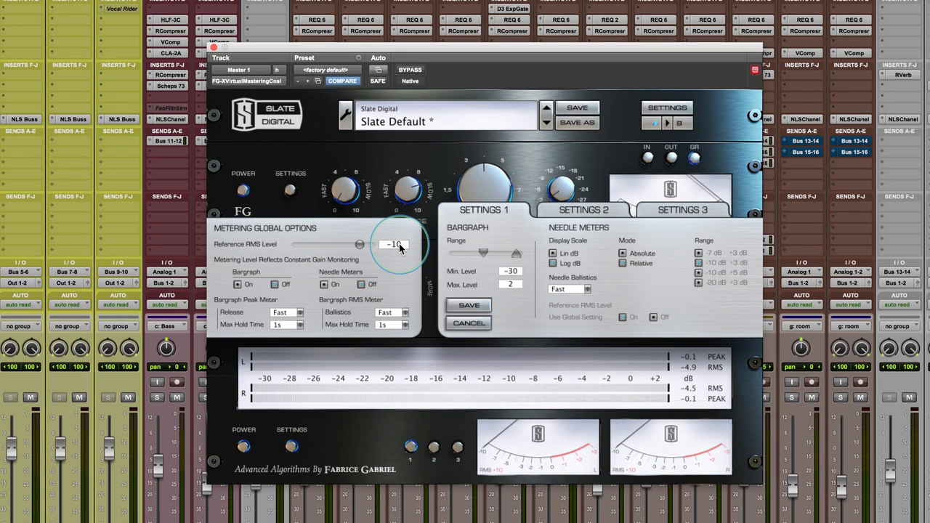
click(474, 325)
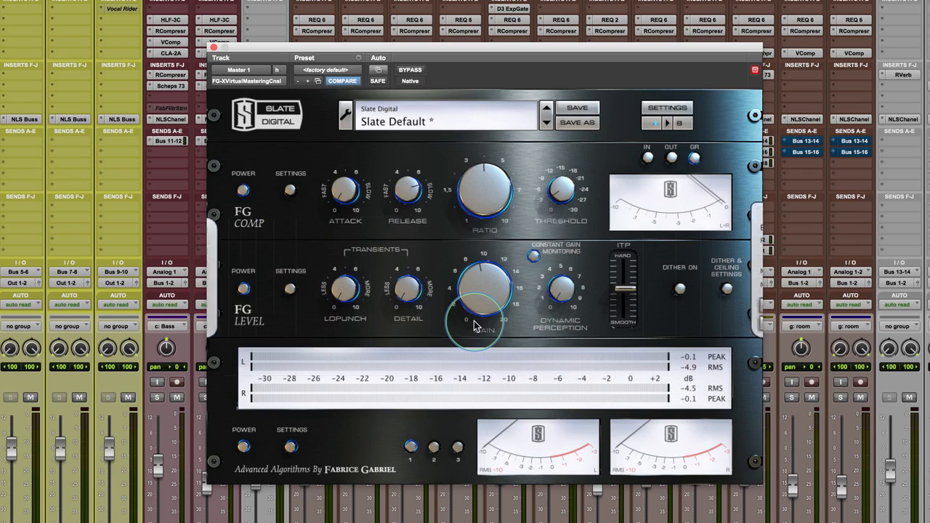
click(291, 445)
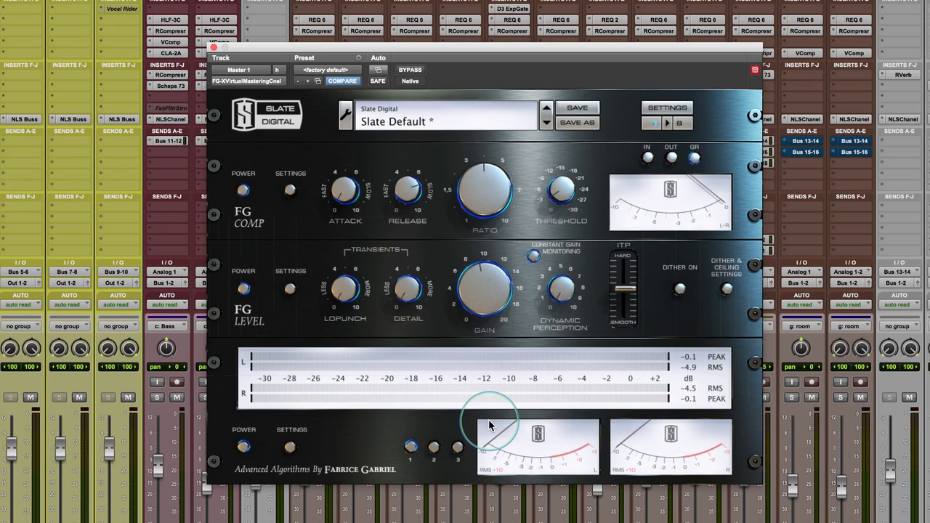
- During playback, raise the FG Level gain to about 13 and adjust Dynamic Perception to about 3
key(space)
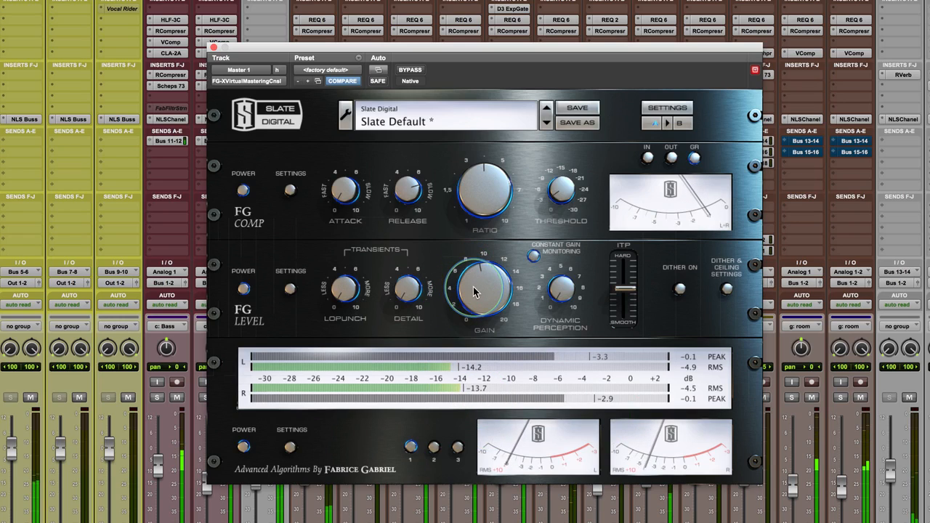
drag(468, 276, 467, 256)
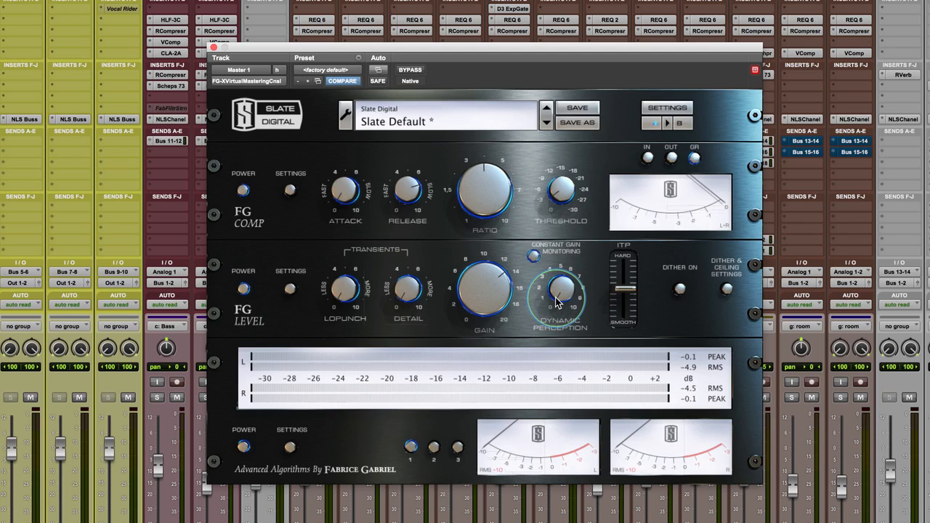
key(space)
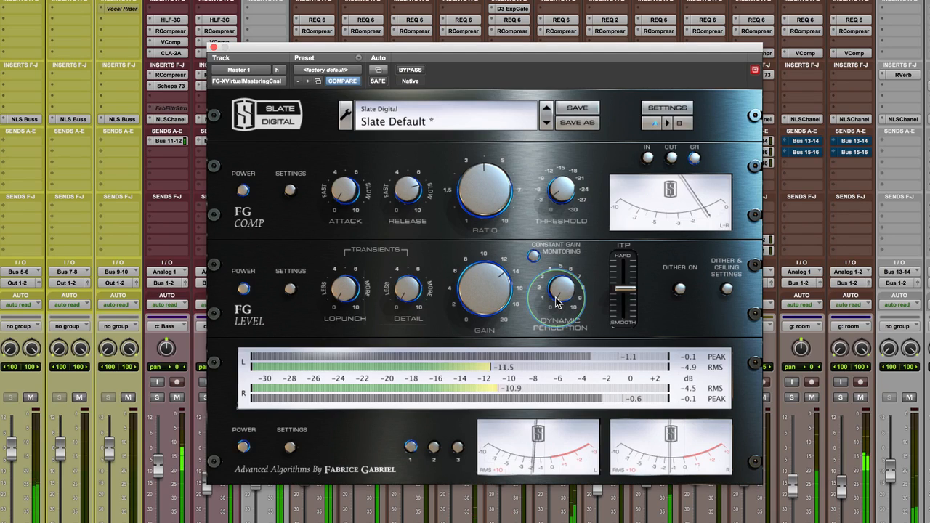
drag(560, 302, 552, 248)
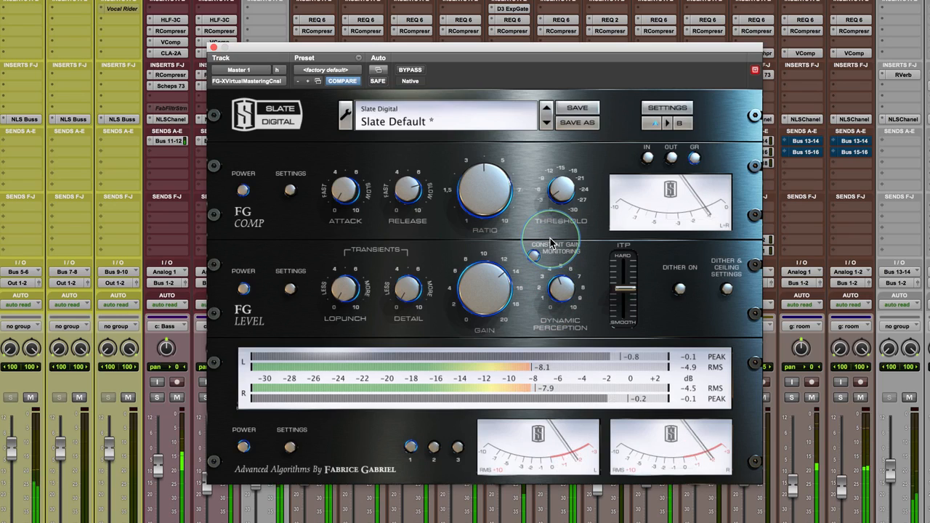
drag(551, 232, 476, 284)
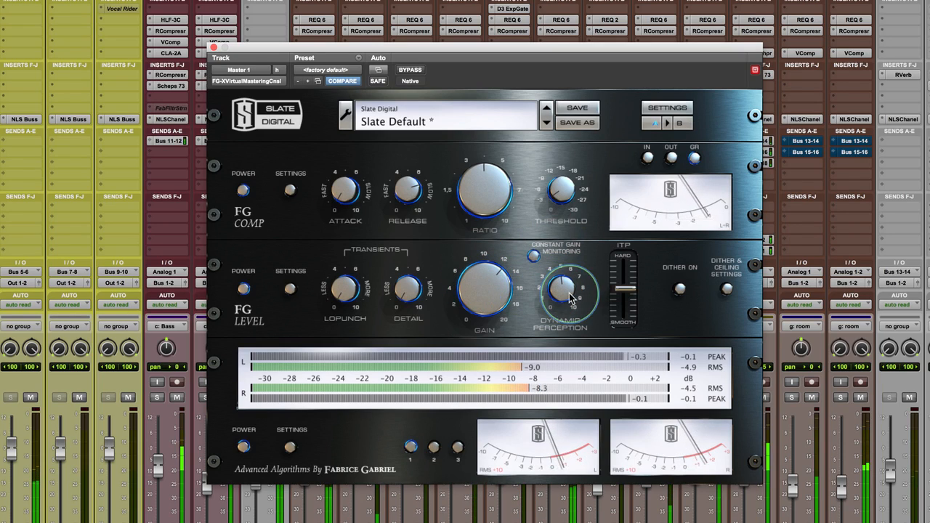
drag(558, 284, 559, 252)
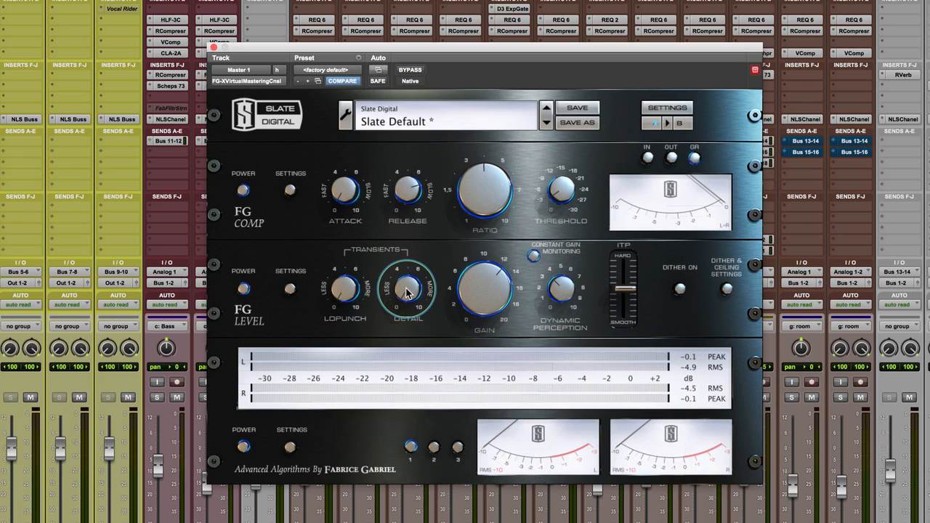
- Play the mix and raise the FG Level transient controls, with LoPunch at about 5 and Detail at about 6
key(space)
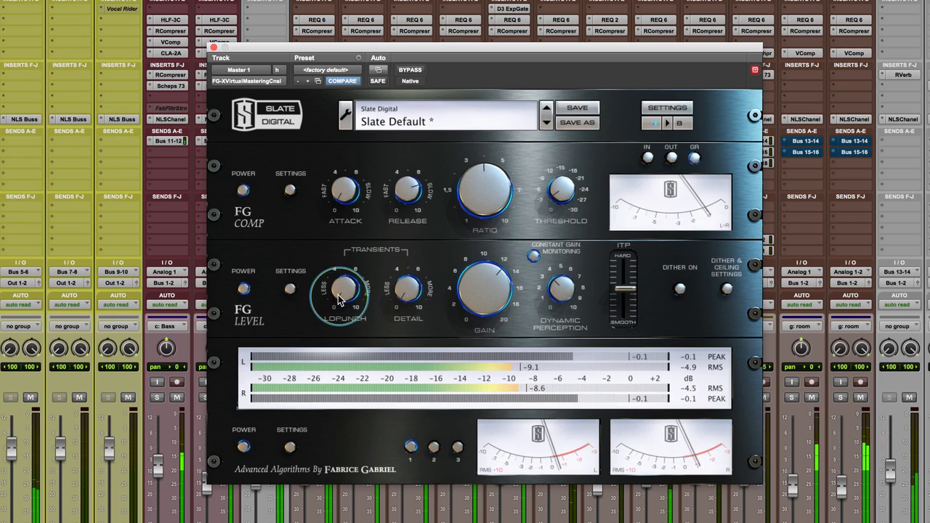
drag(335, 288, 340, 242)
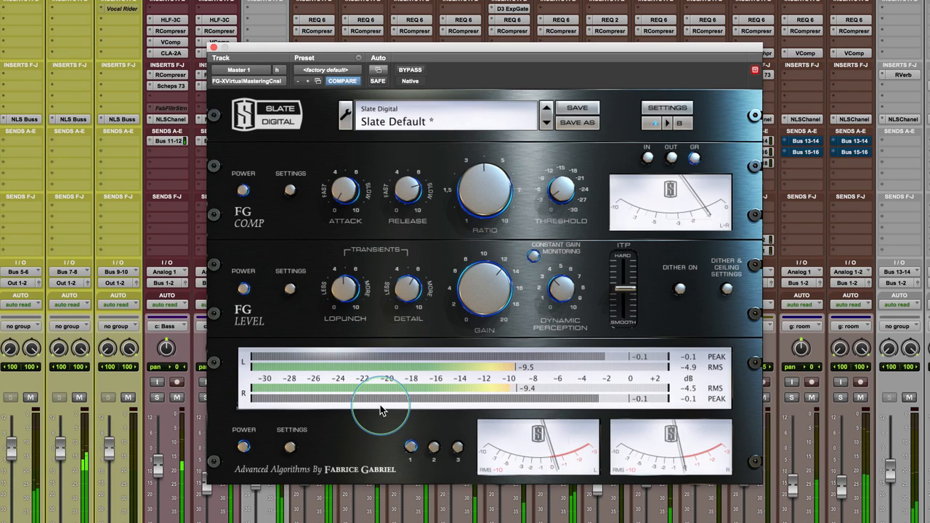
- Alternate repeatedly between settings A and B during playback to compare the transient adjustments, finishing on setting A
click(679, 125)
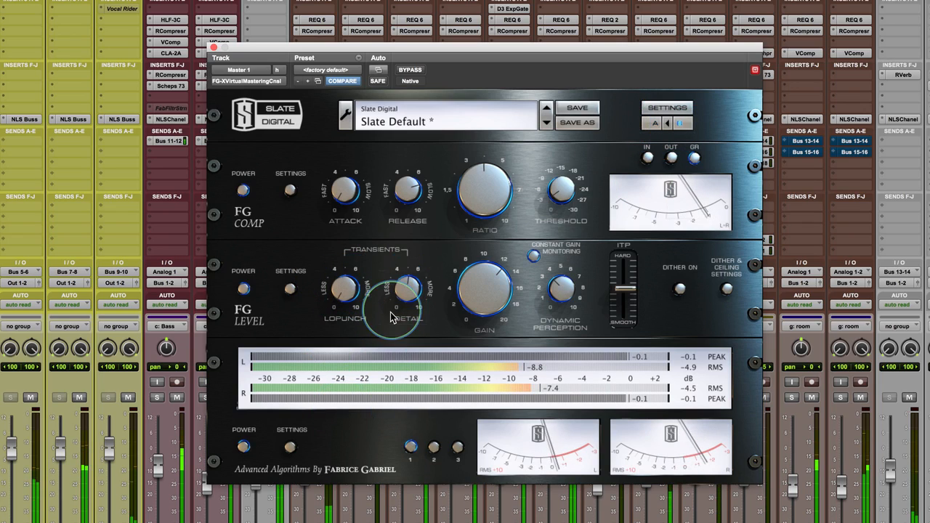
click(657, 122)
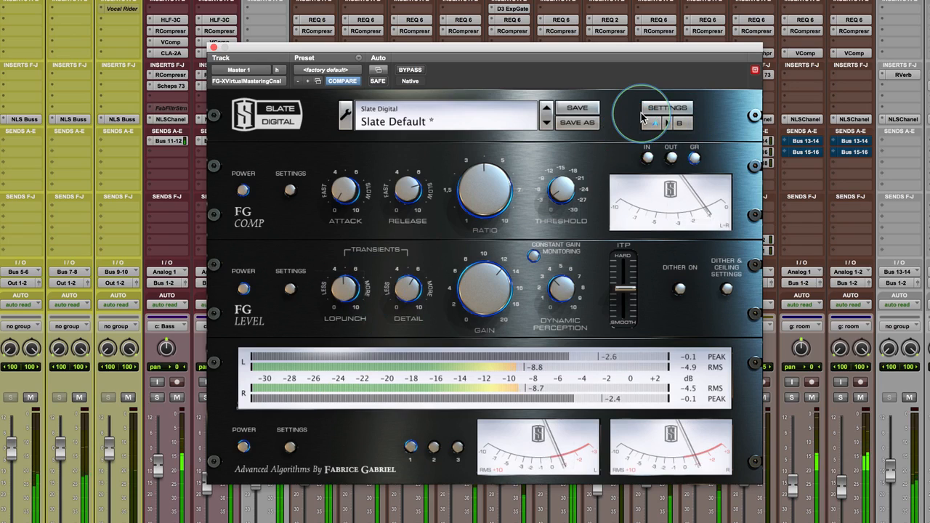
click(682, 125)
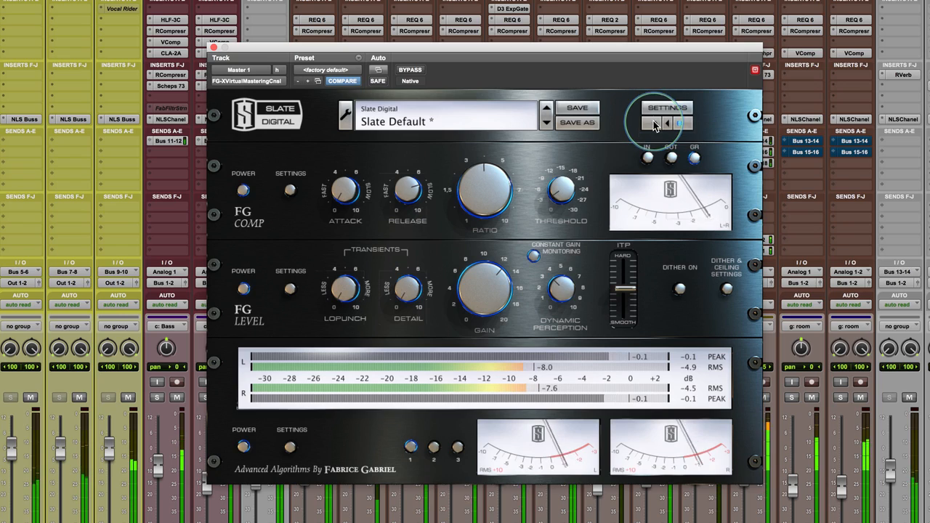
click(654, 125)
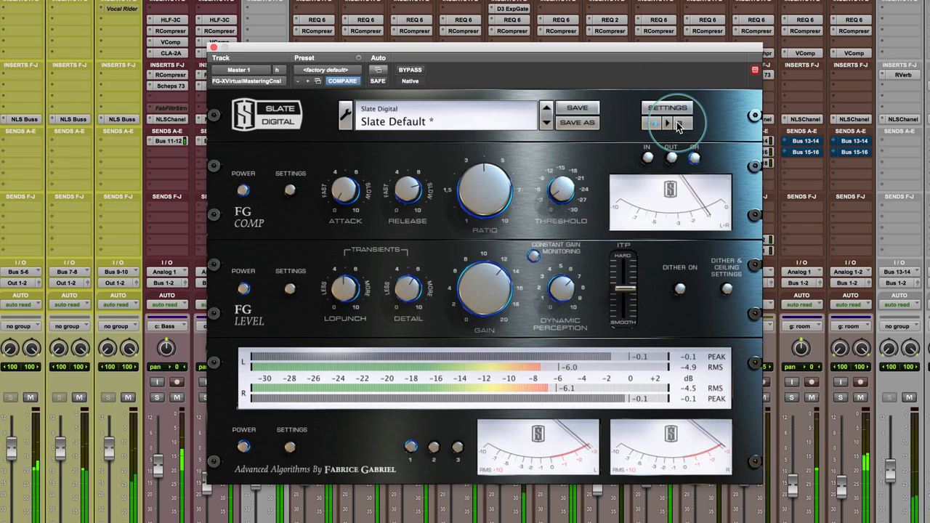
click(679, 125)
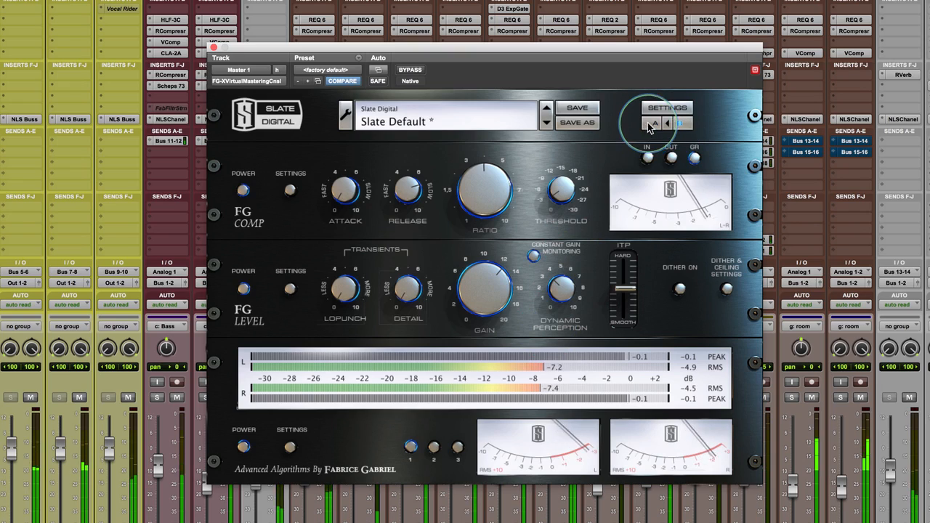
click(653, 125)
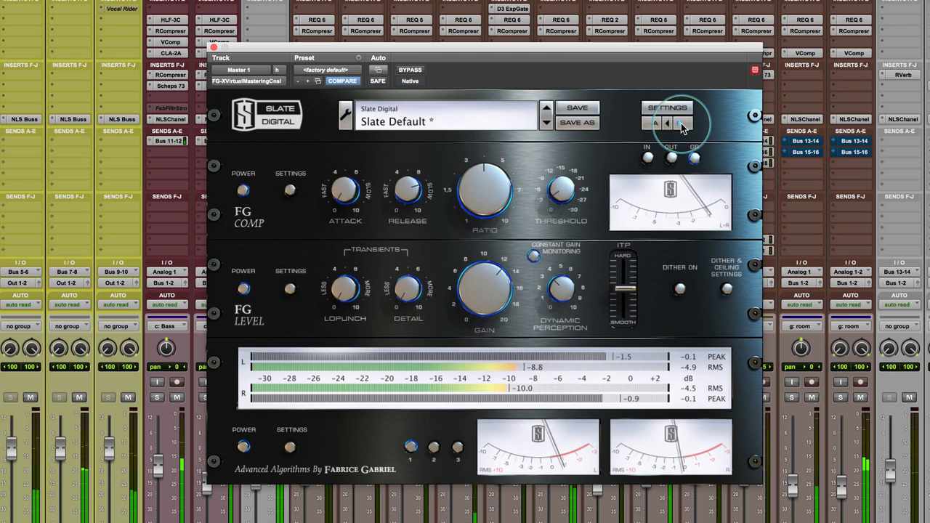
click(652, 123)
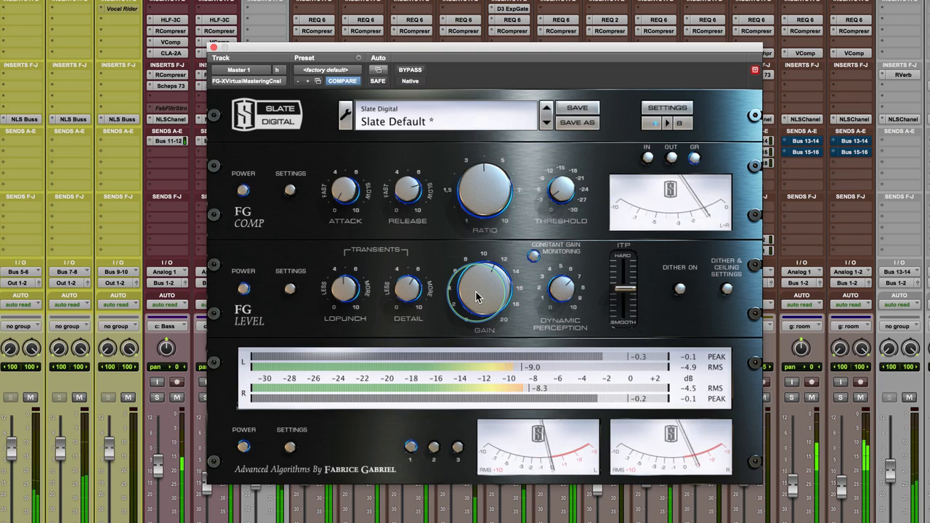
- Lower setting A's FG Level gain to about 11 and compare it with setting B, returning to A
drag(476, 286, 476, 287)
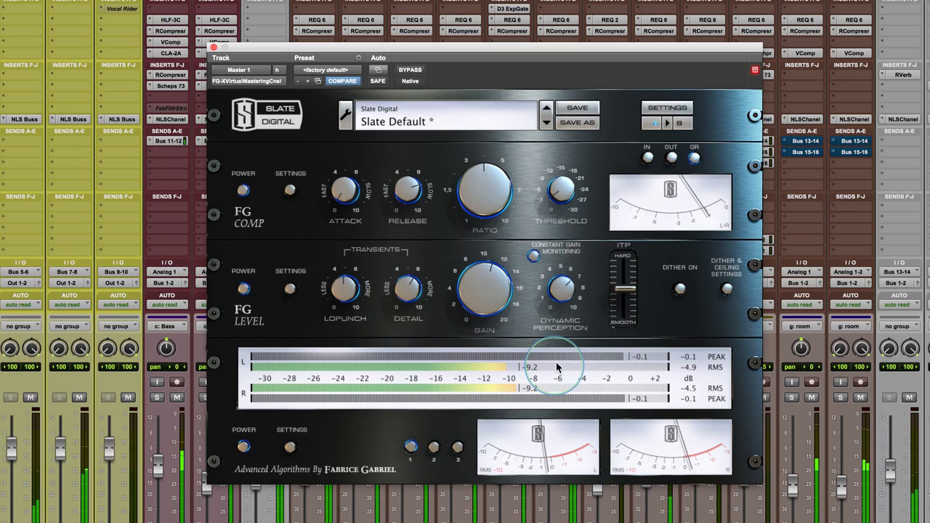
click(680, 123)
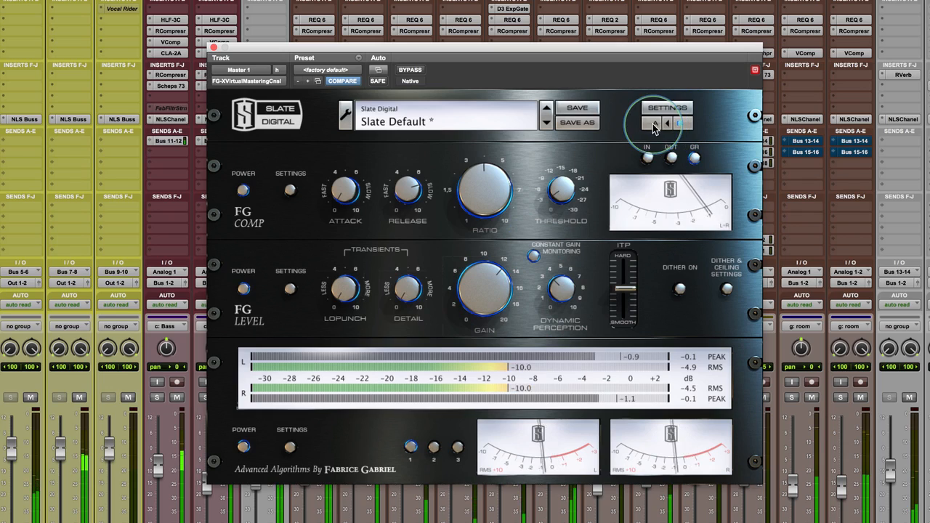
click(651, 122)
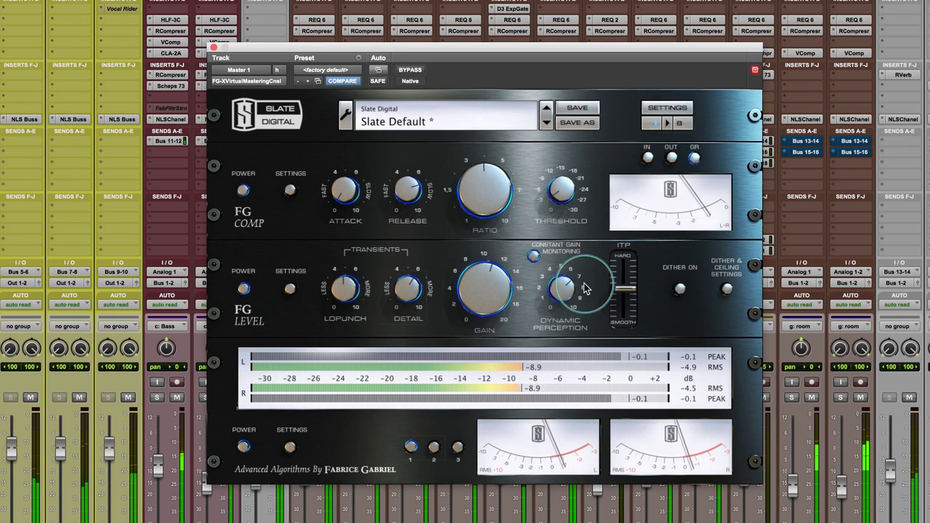
- Audition the ITP slider at its Hard and Smooth extremes and leave it slightly above centre towards Hard
drag(627, 294, 625, 231)
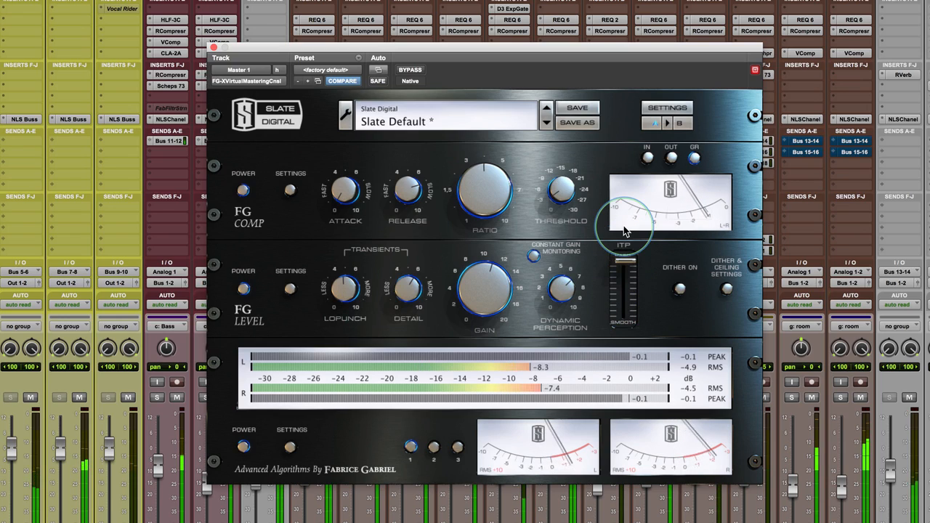
click(622, 314)
drag(622, 314, 623, 287)
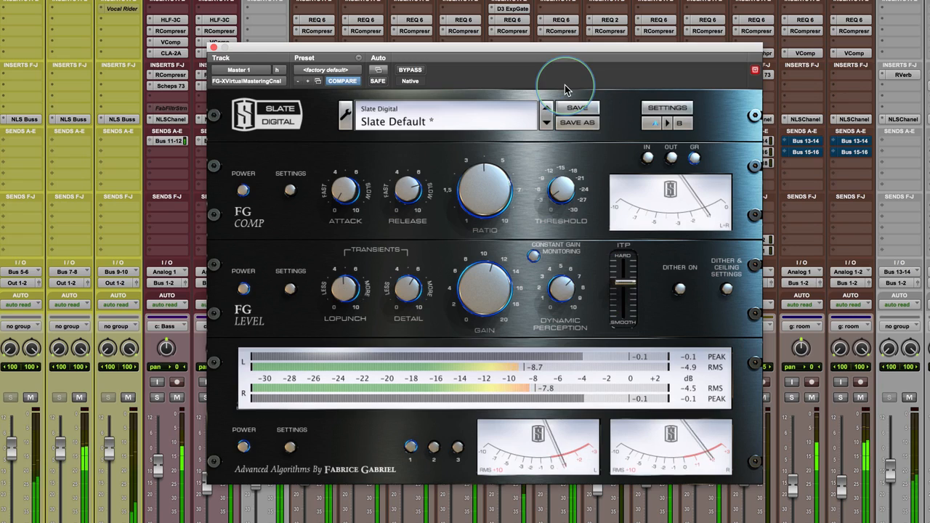
- Compare the mix with FG Level powered off and on, and with the whole plug-in bypassed and active
click(242, 289)
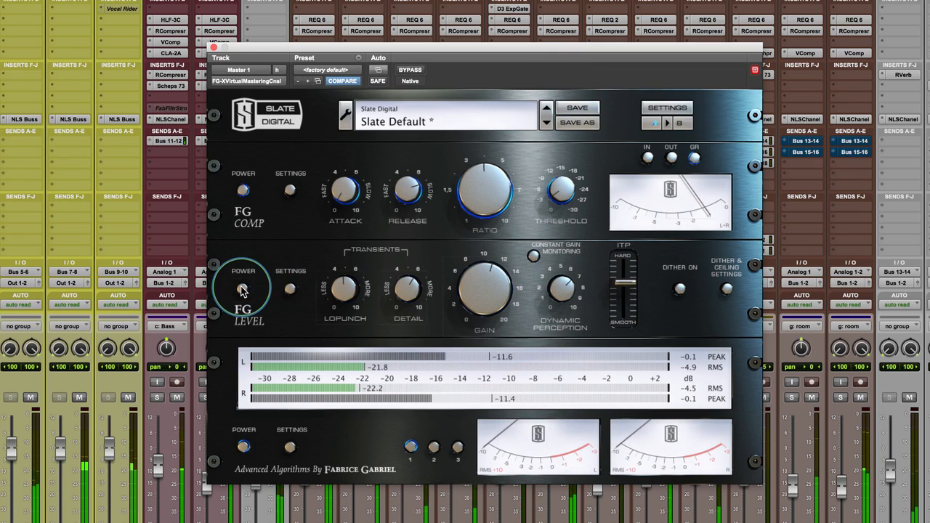
click(243, 289)
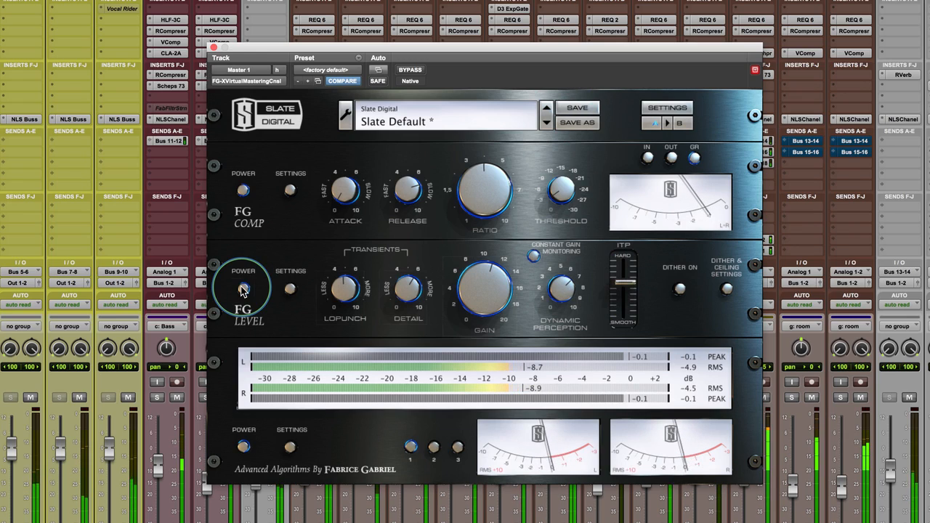
click(414, 72)
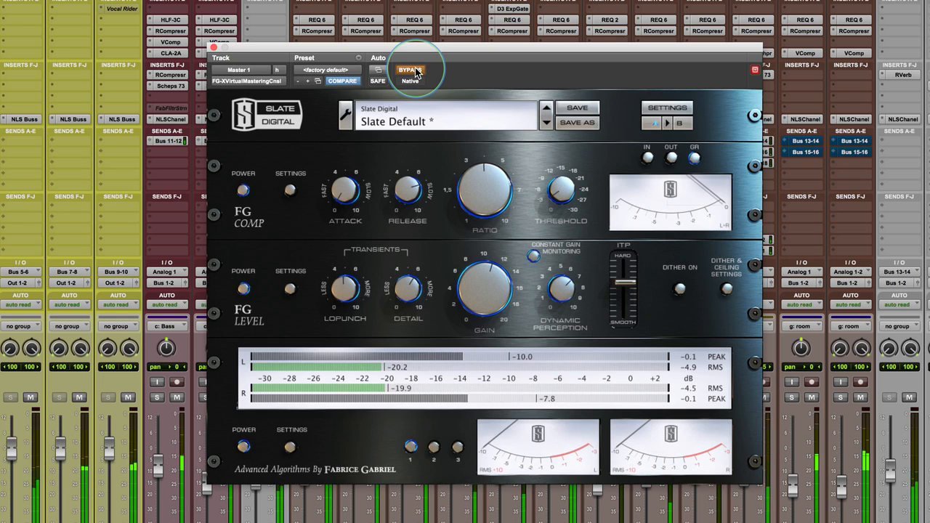
click(416, 71)
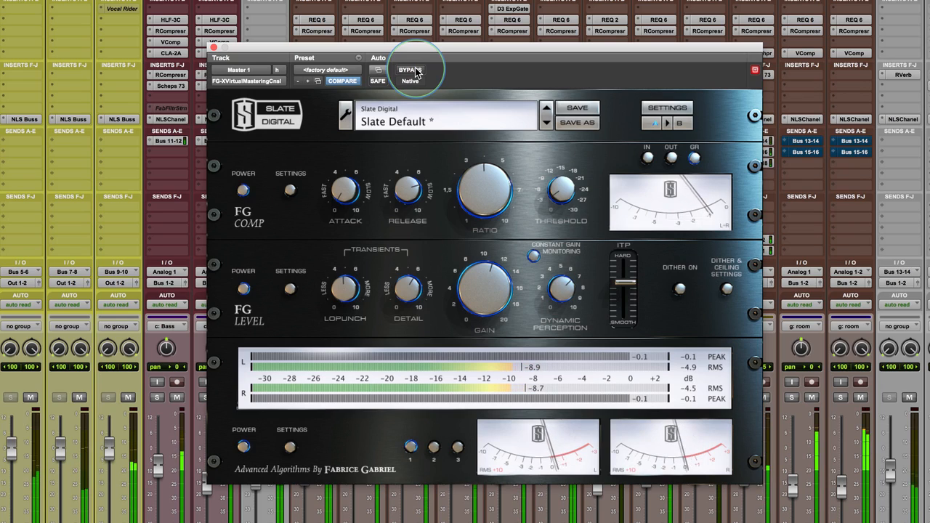
- Bypass the whole plug-in once more during playback, then reactivate it to compare the mastered and unprocessed mix
click(417, 72)
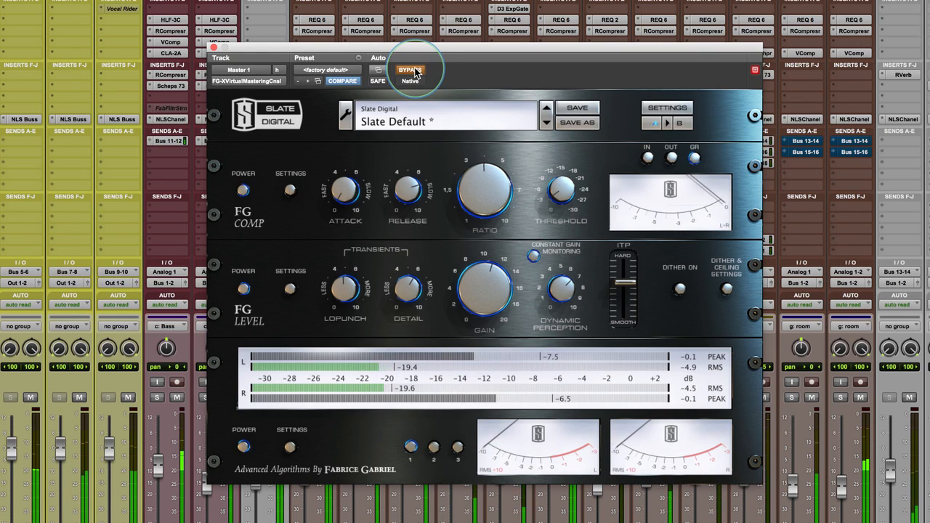
click(417, 72)
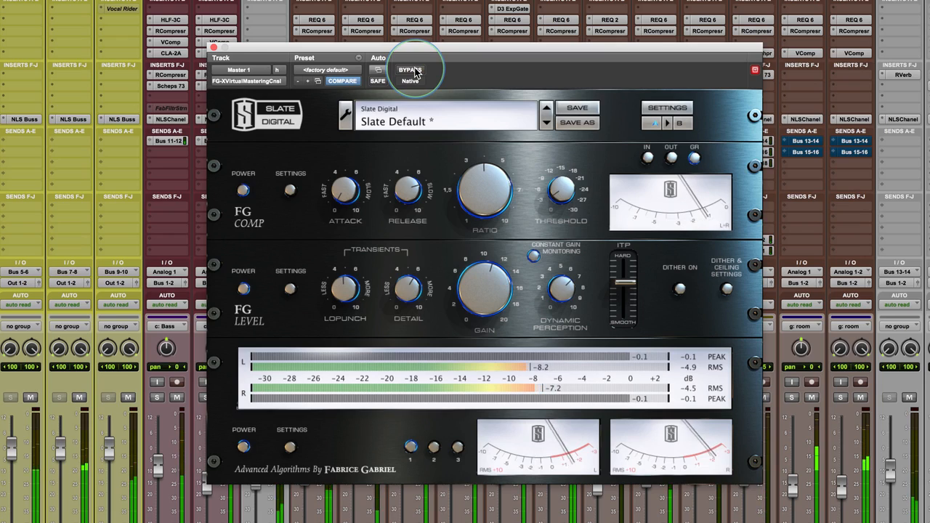
click(456, 287)
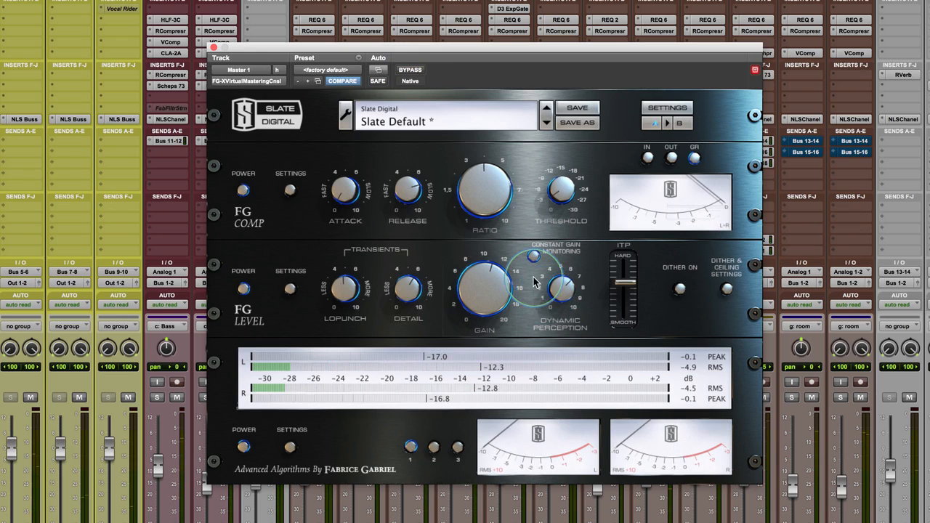
click(472, 288)
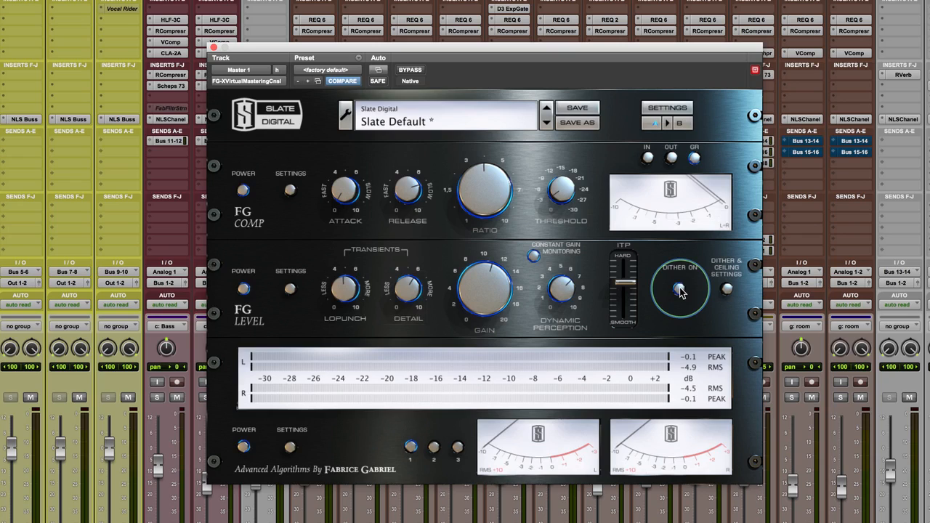
- Try the 16 bits and 24 bits output resolutions in the dither and ceiling settings, then discard the changes
click(726, 289)
click(461, 222)
click(453, 235)
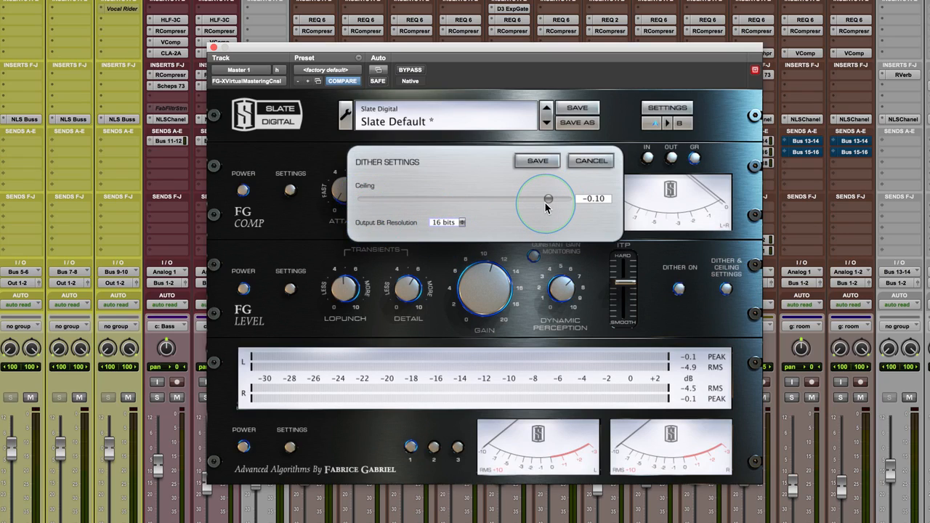
click(460, 222)
click(459, 231)
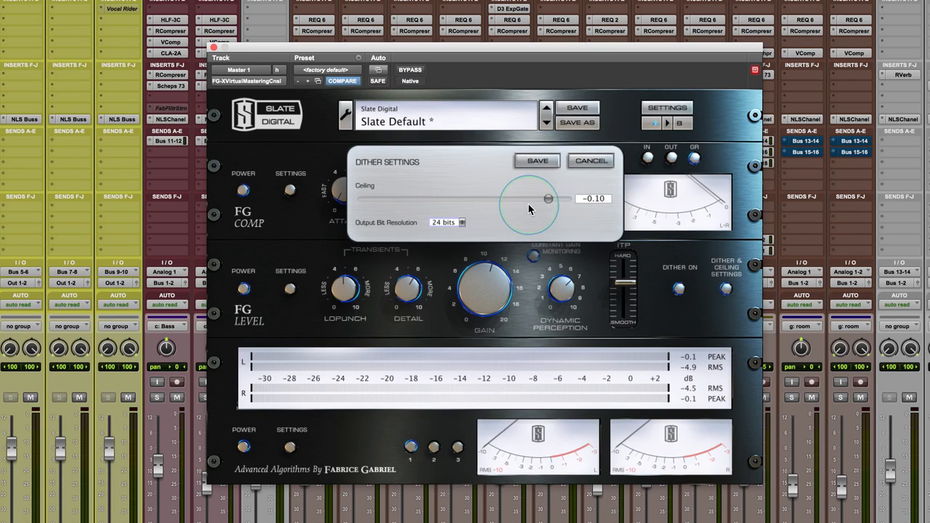
click(461, 222)
click(455, 234)
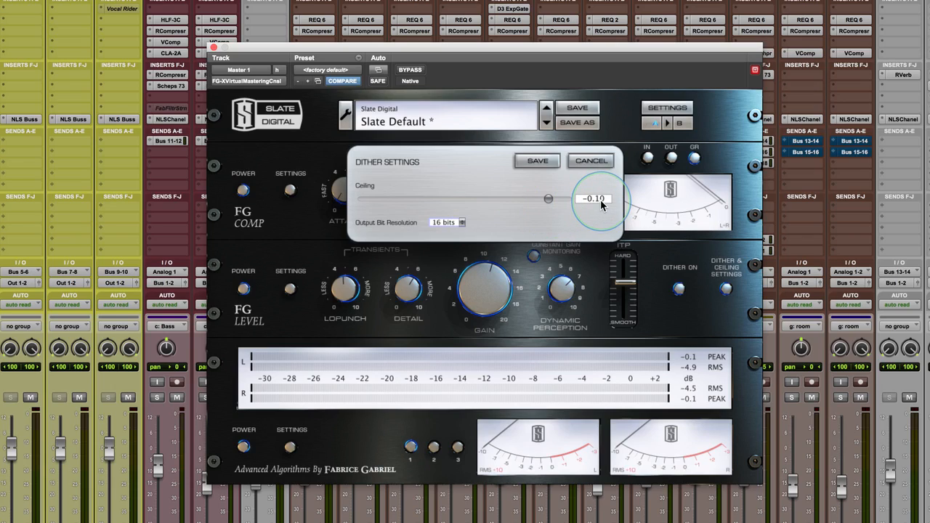
click(462, 224)
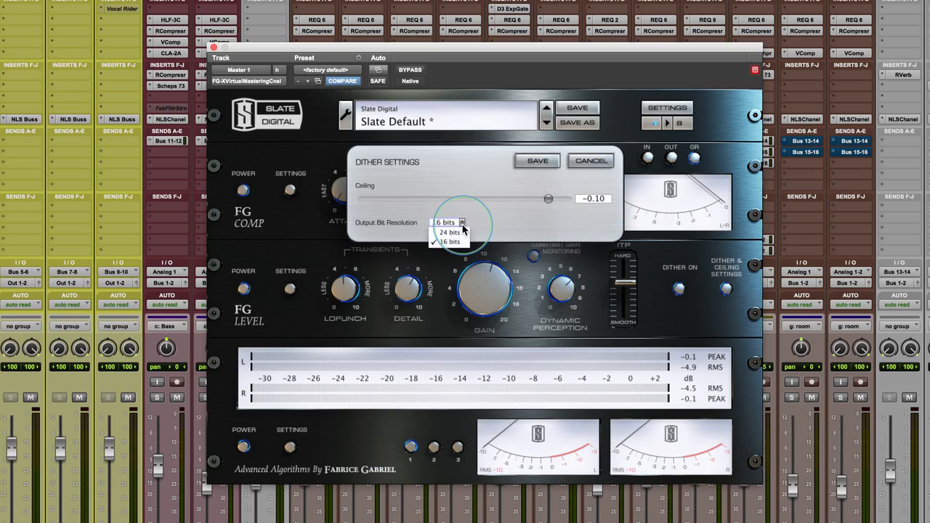
click(458, 232)
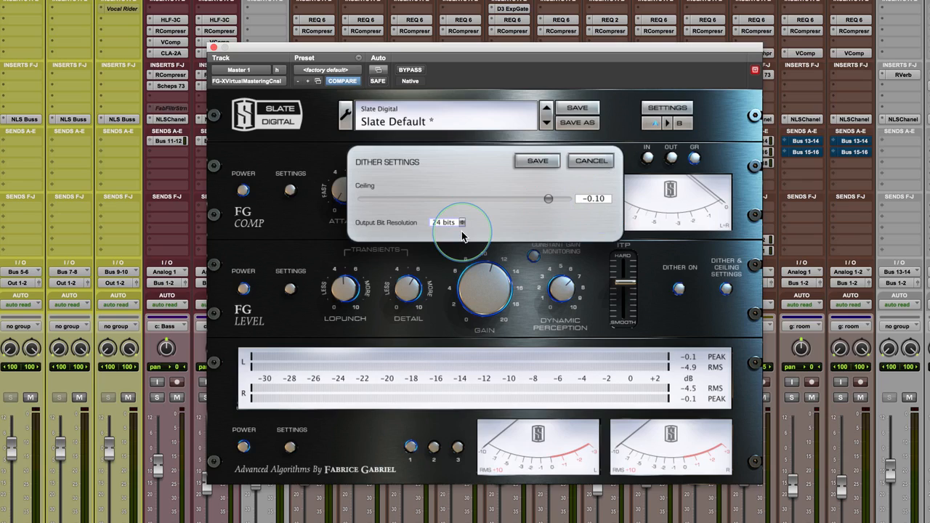
click(591, 162)
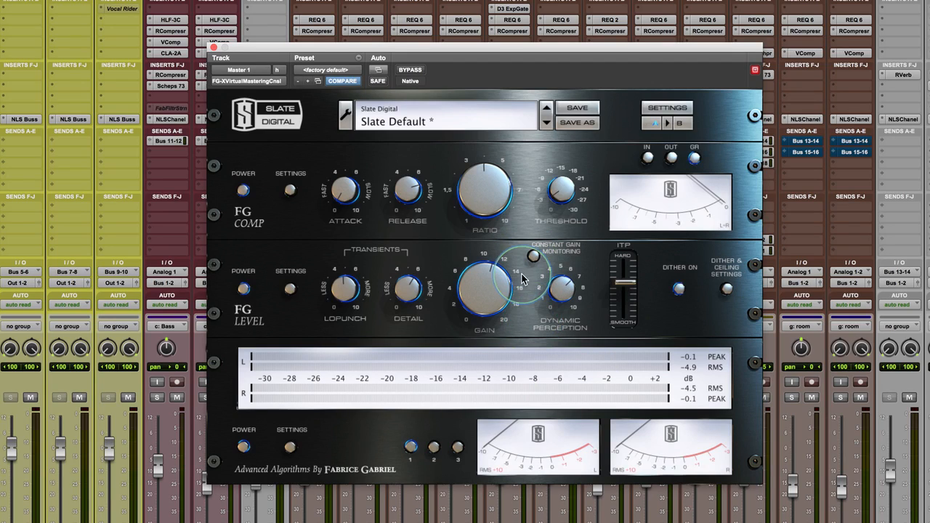
- Turn Constant Gain Monitoring on in the FG Level section
click(534, 255)
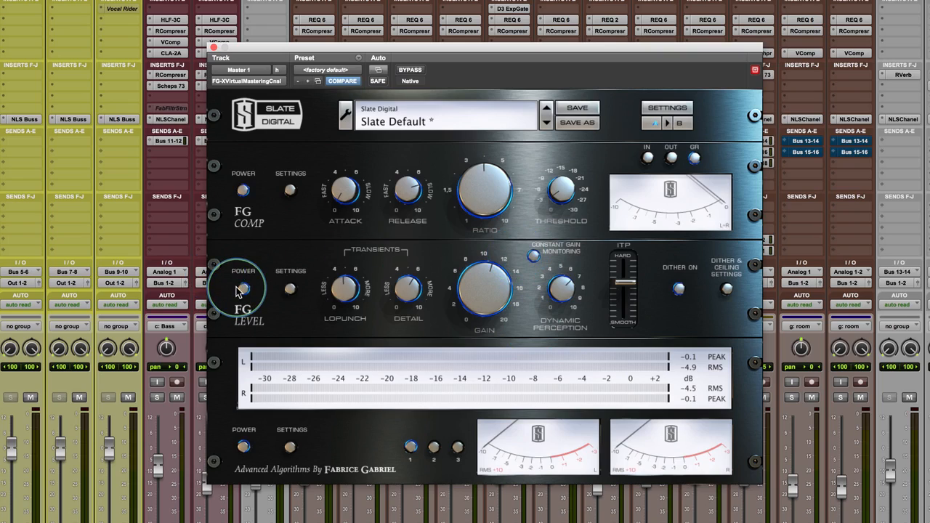